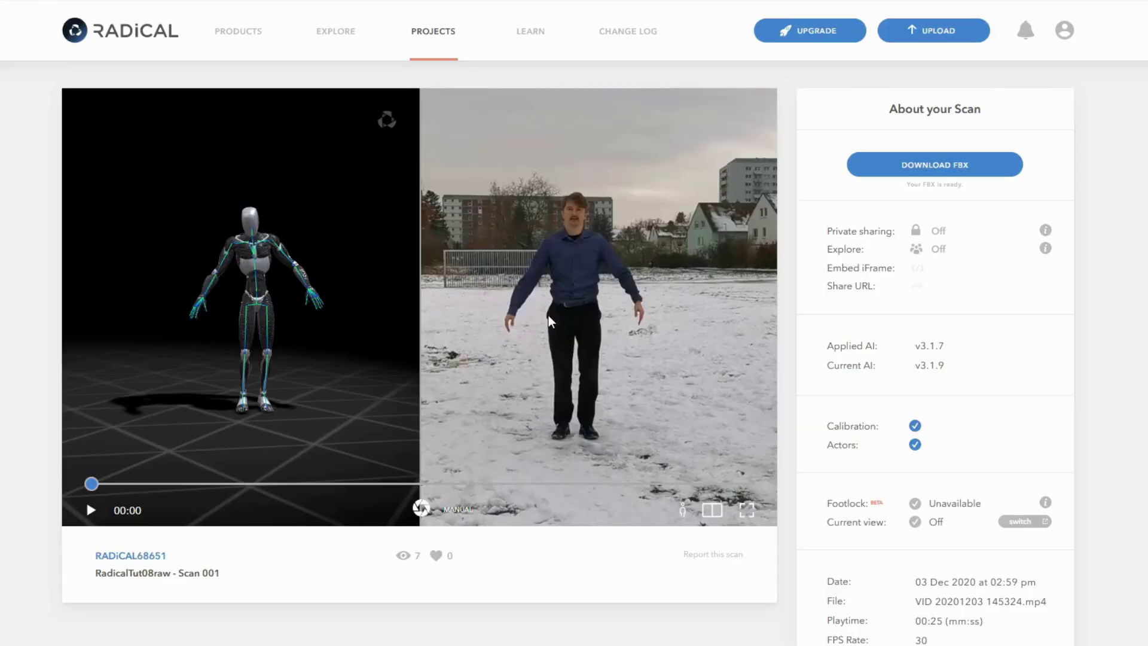
Play the Radical scan video so the animated avatar runs beside the original footage
left_click(91, 510)
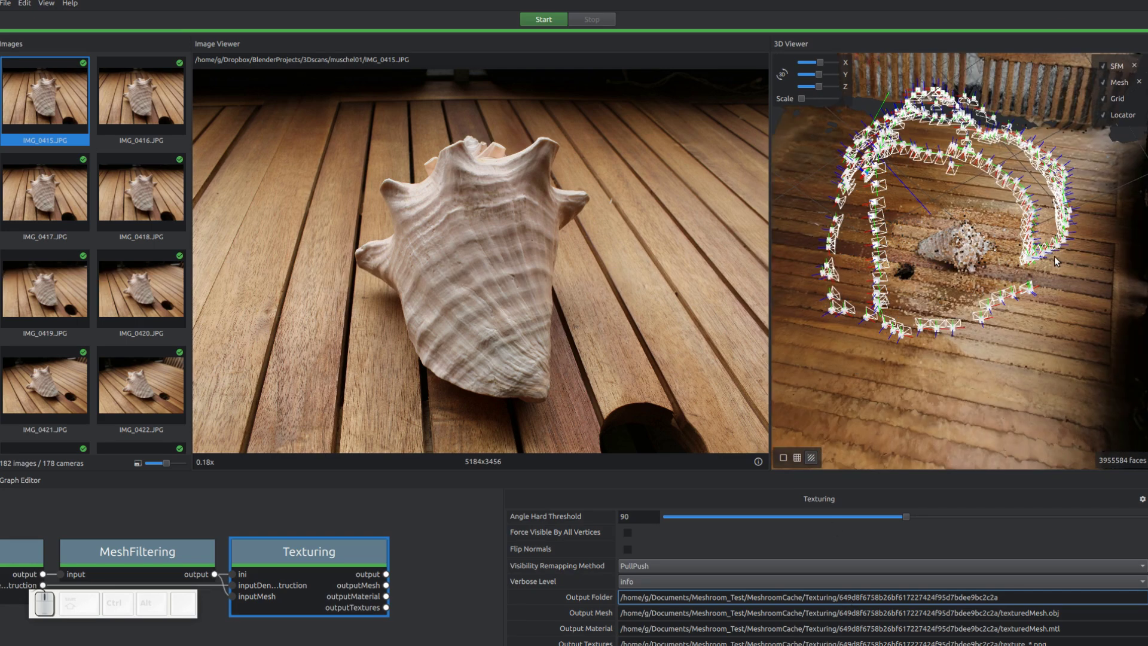
Uncheck SfM in Meshroom's 3D Viewer so only the textured shell-on-deck mesh shows, then orbit around it
scroll(995, 227, "up", 3)
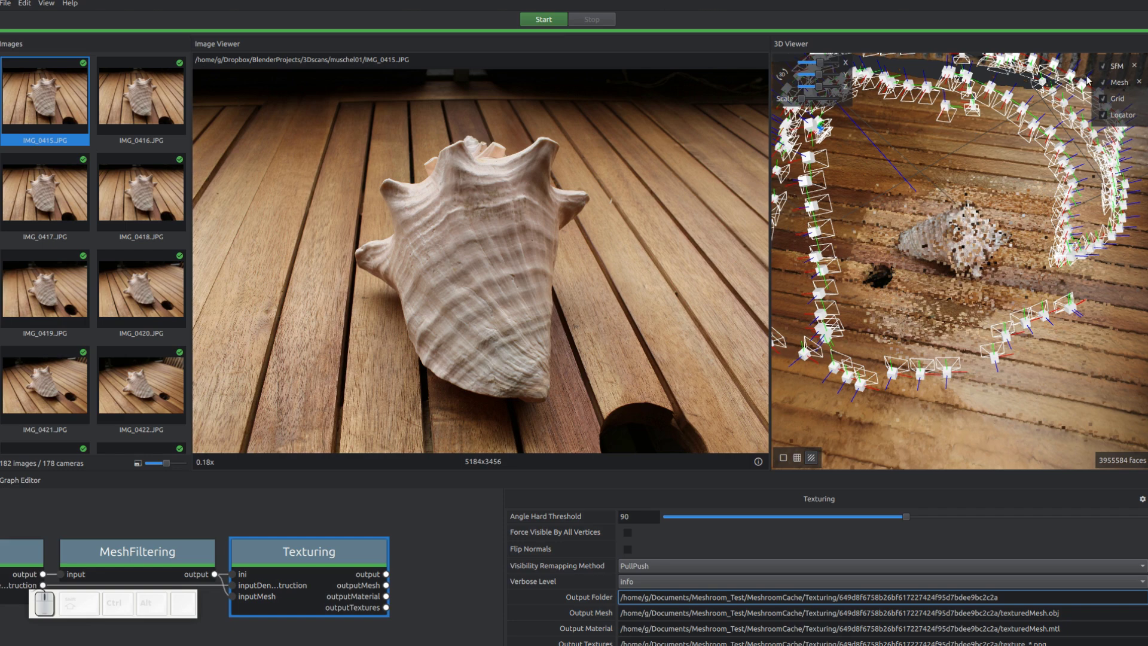
left_click(1102, 67)
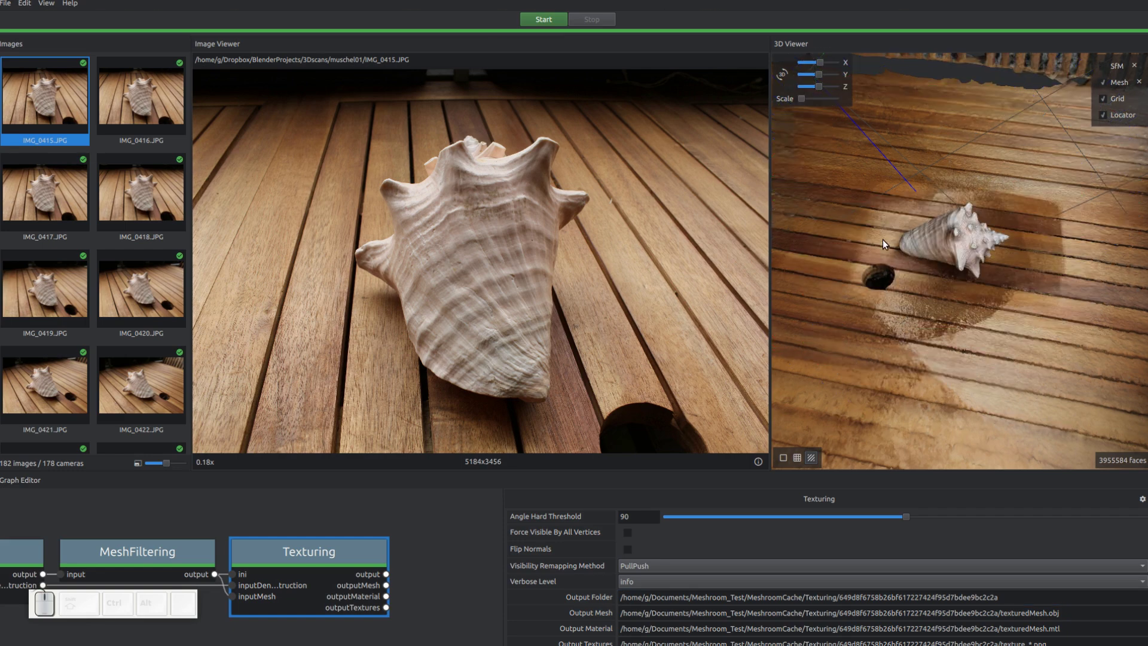
left_click_drag(1021, 324, 1042, 337)
scroll(1014, 305, "up", 3)
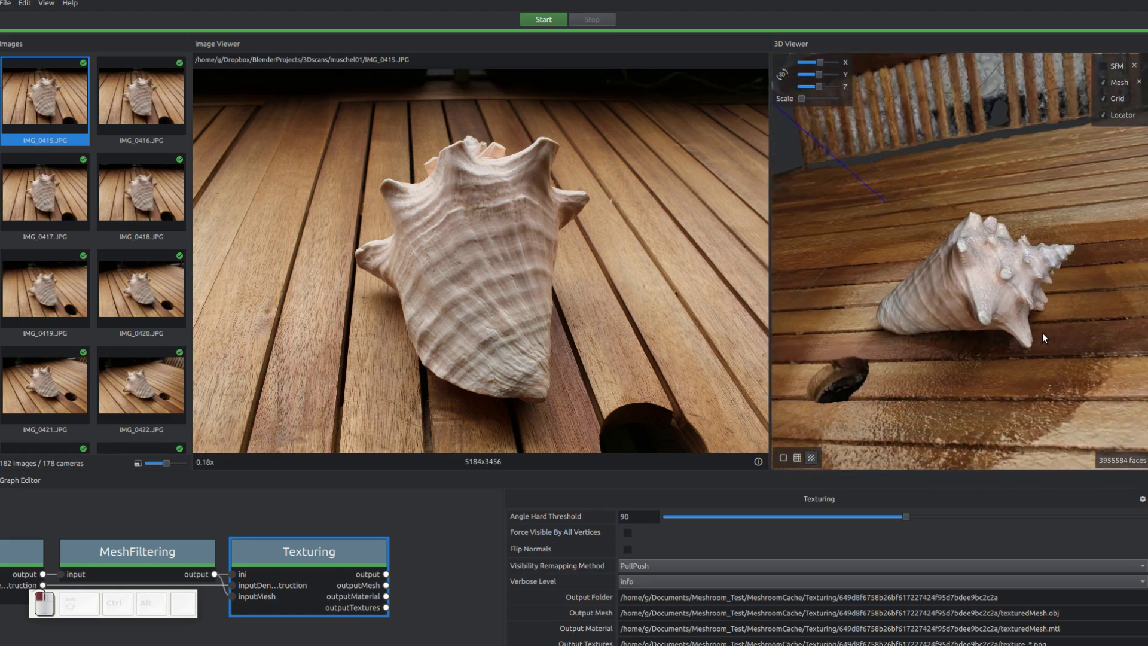
scroll(1042, 334, "down", 2)
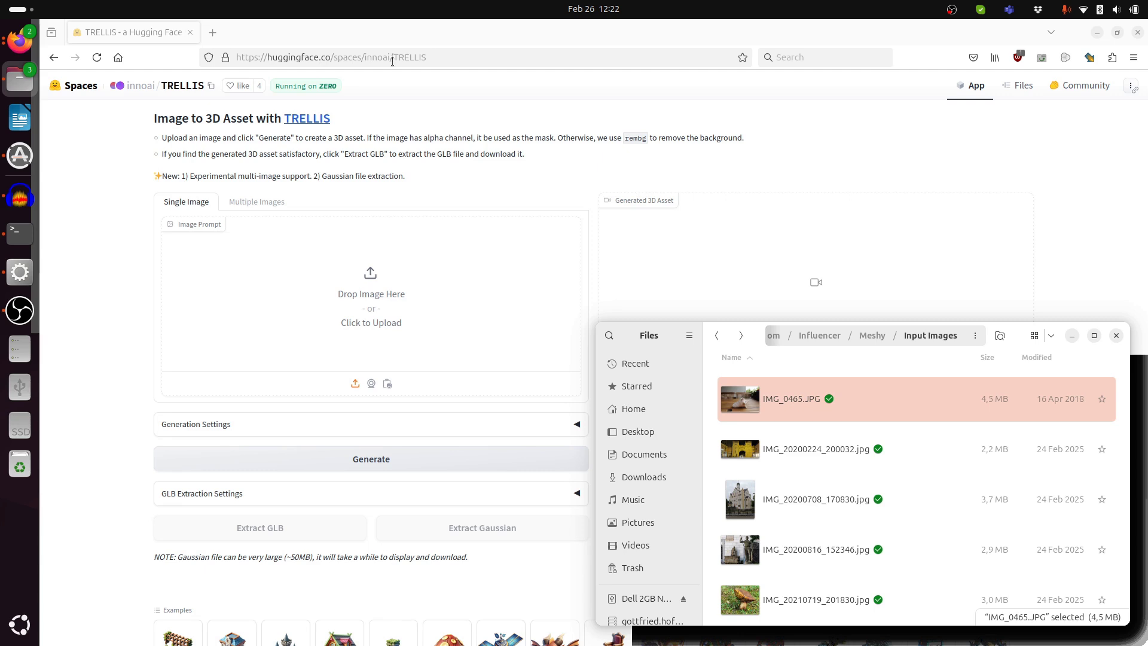
Use IMG_0465.JPG as the TRELLIS image prompt, generate the conch asset, and extract it as GLB
left_click_drag(791, 403, 353, 284)
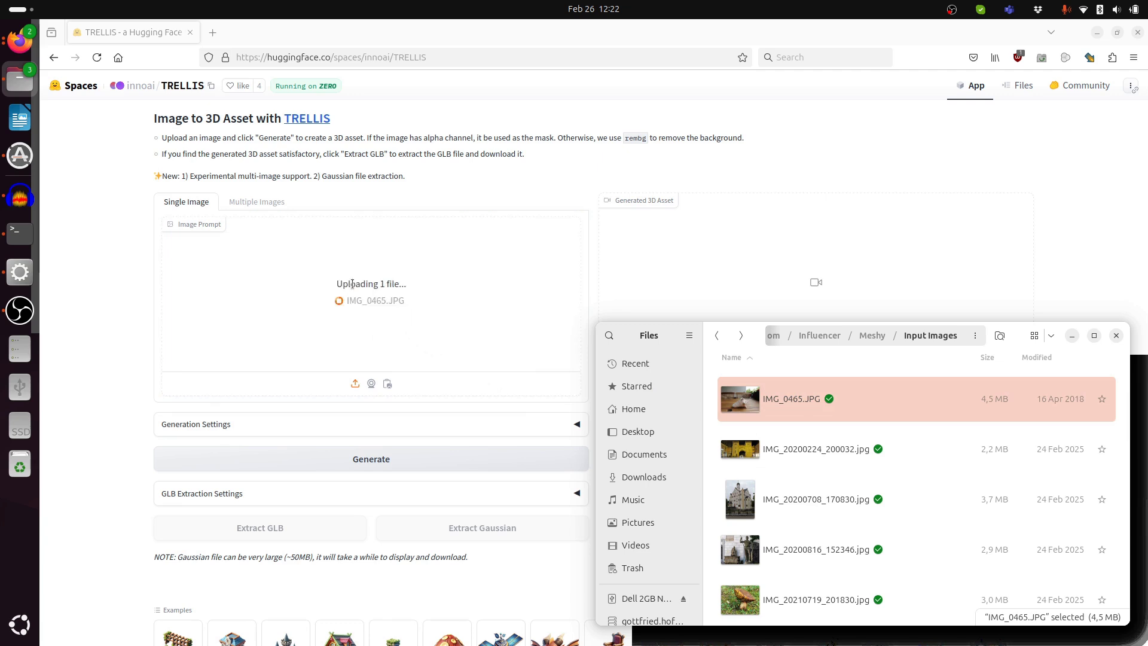
left_click(46, 302)
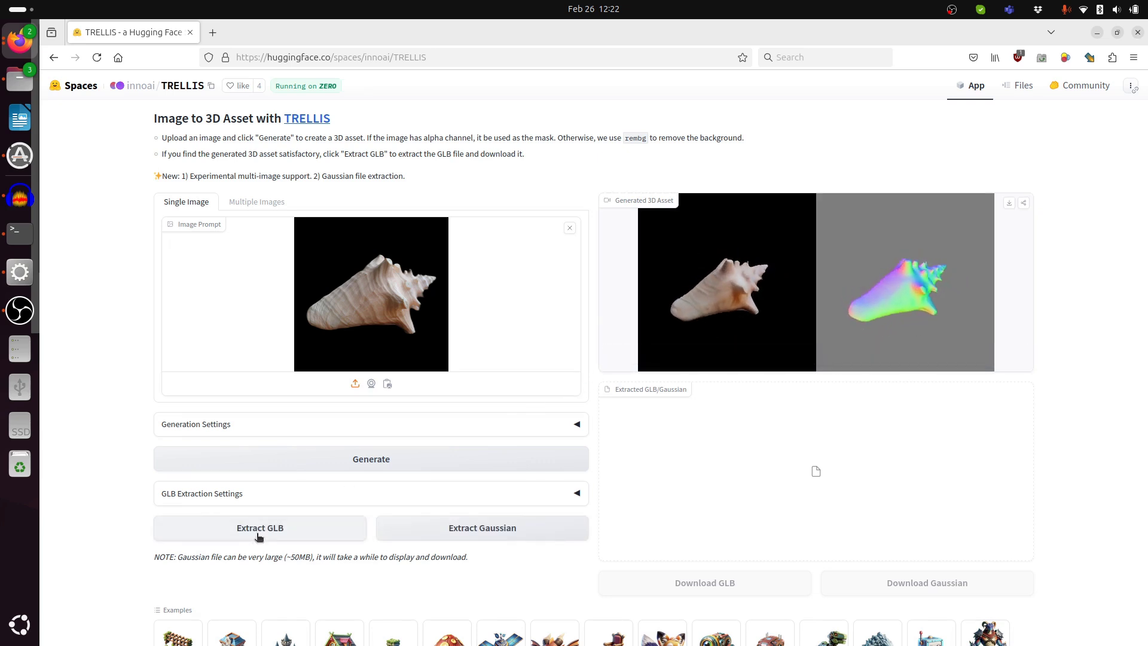
left_click(258, 535)
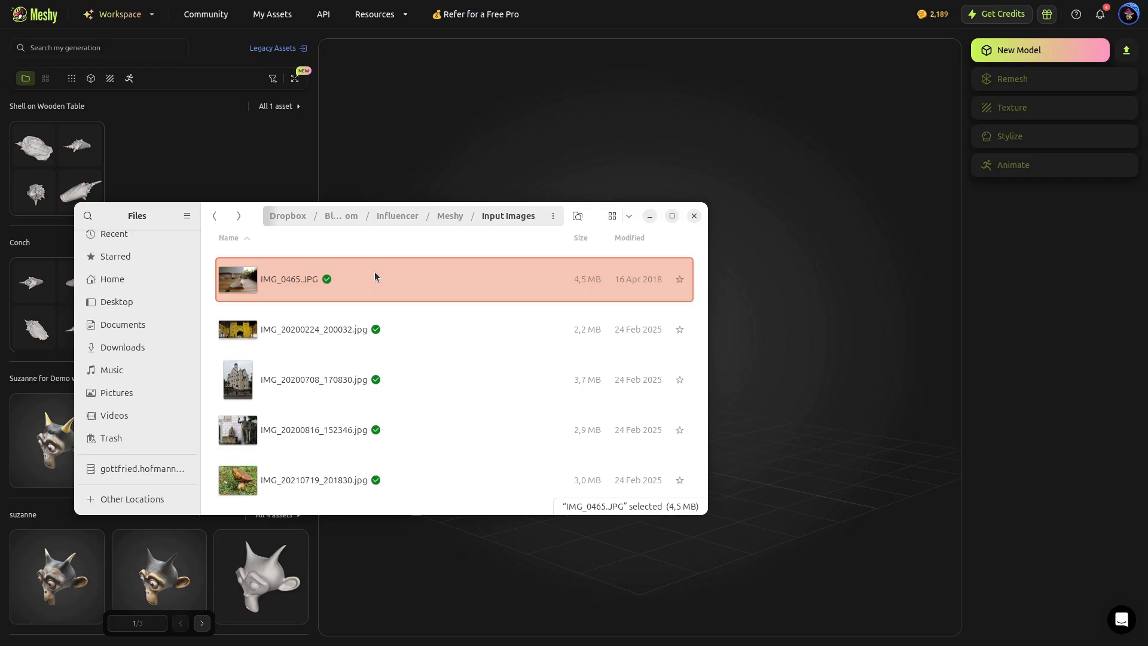
Start a new Meshy Image to 3D model and upload the shell photo IMG_0465.JPG
left_click(378, 278)
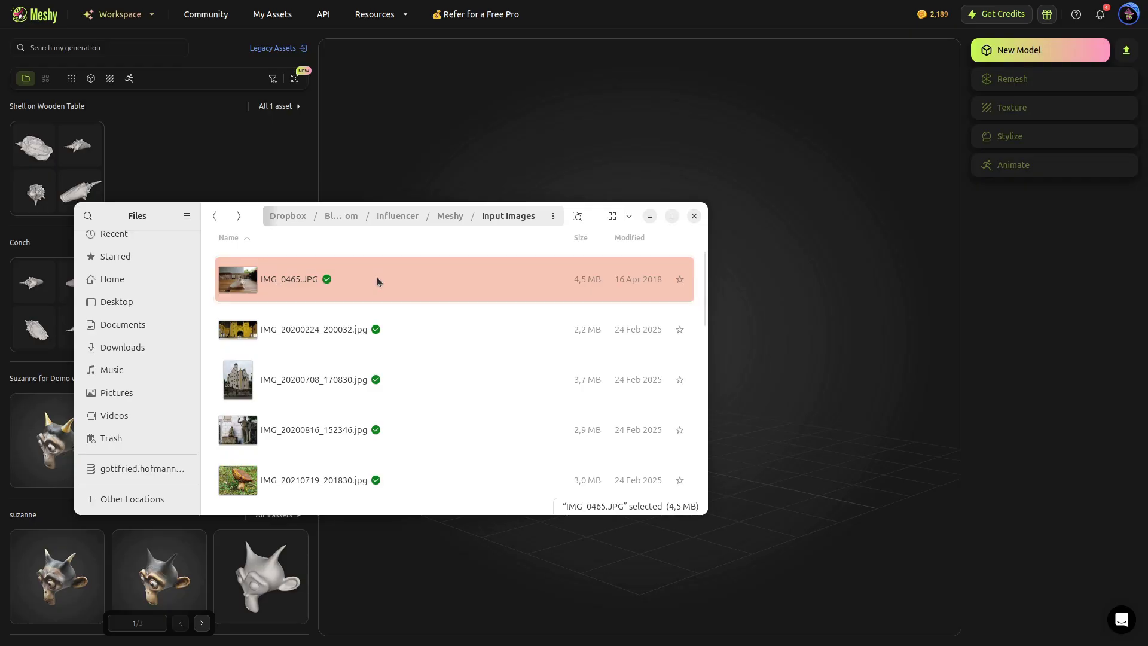
double_click(372, 282)
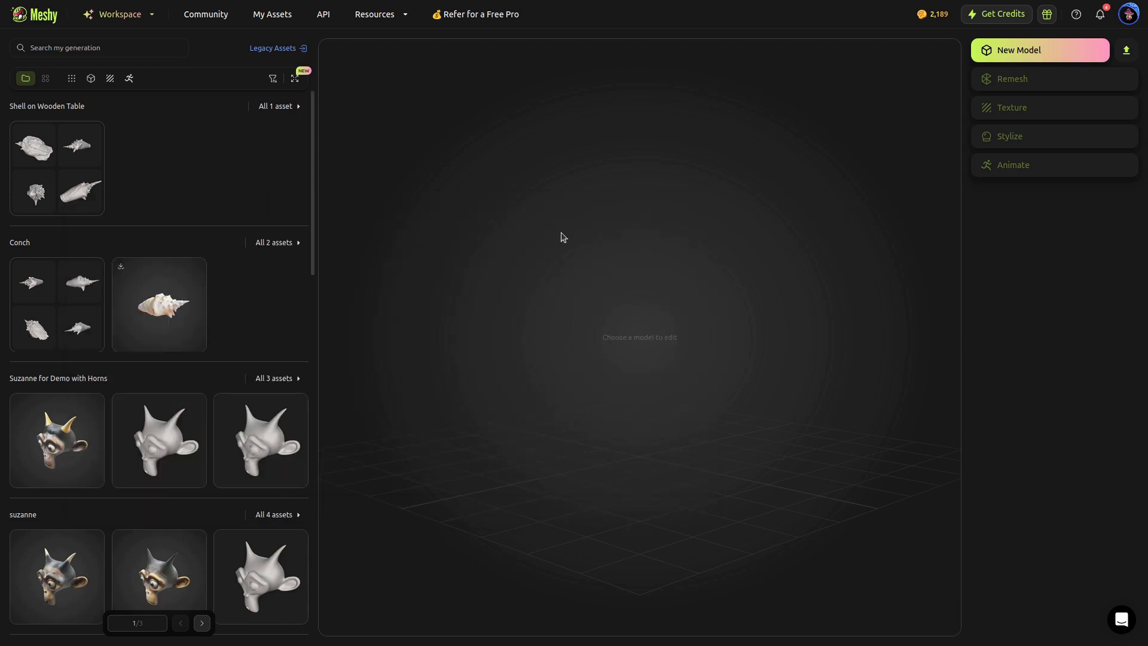
left_click(1028, 52)
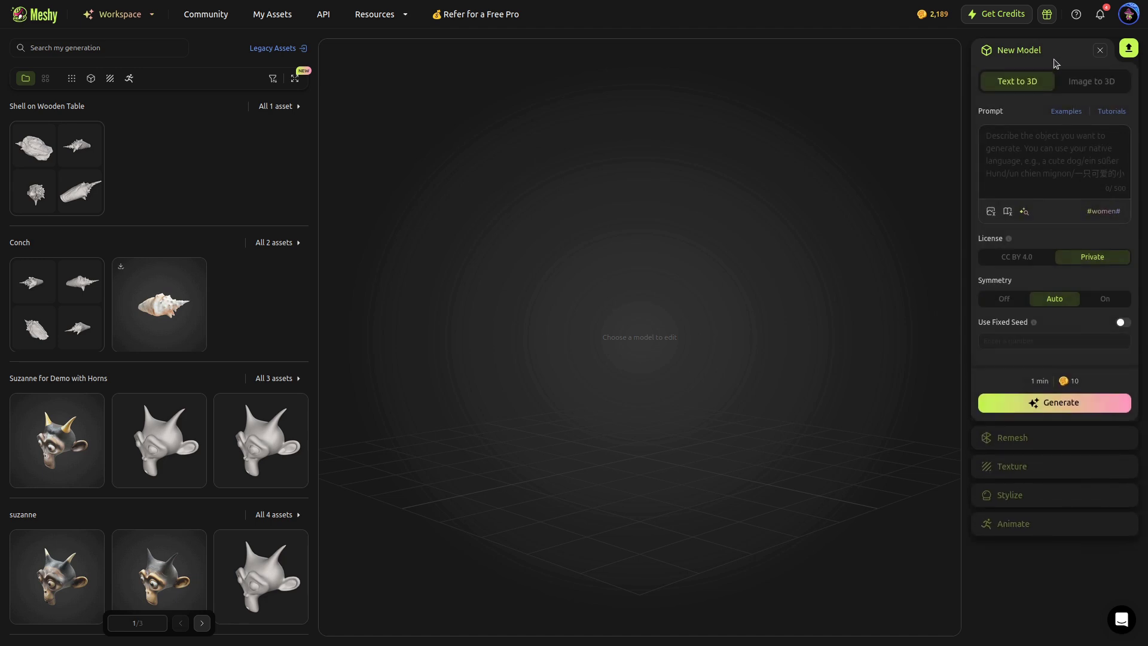
left_click(1086, 78)
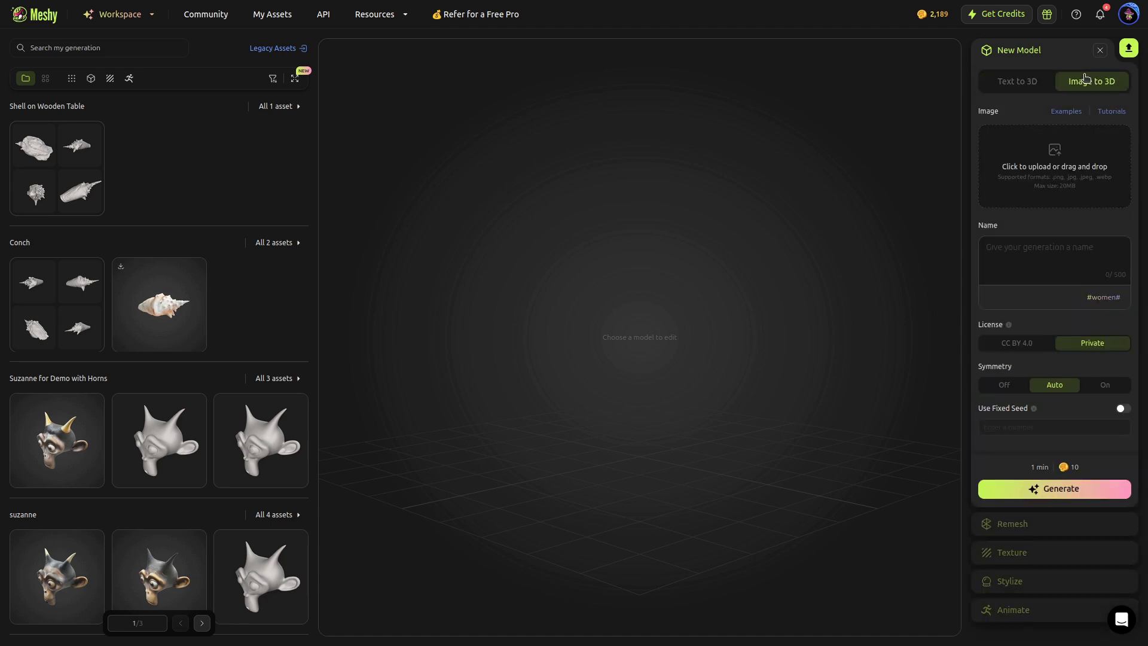
key("alt+Tab")
left_click_drag(252, 270, 1011, 177)
left_click(869, 132)
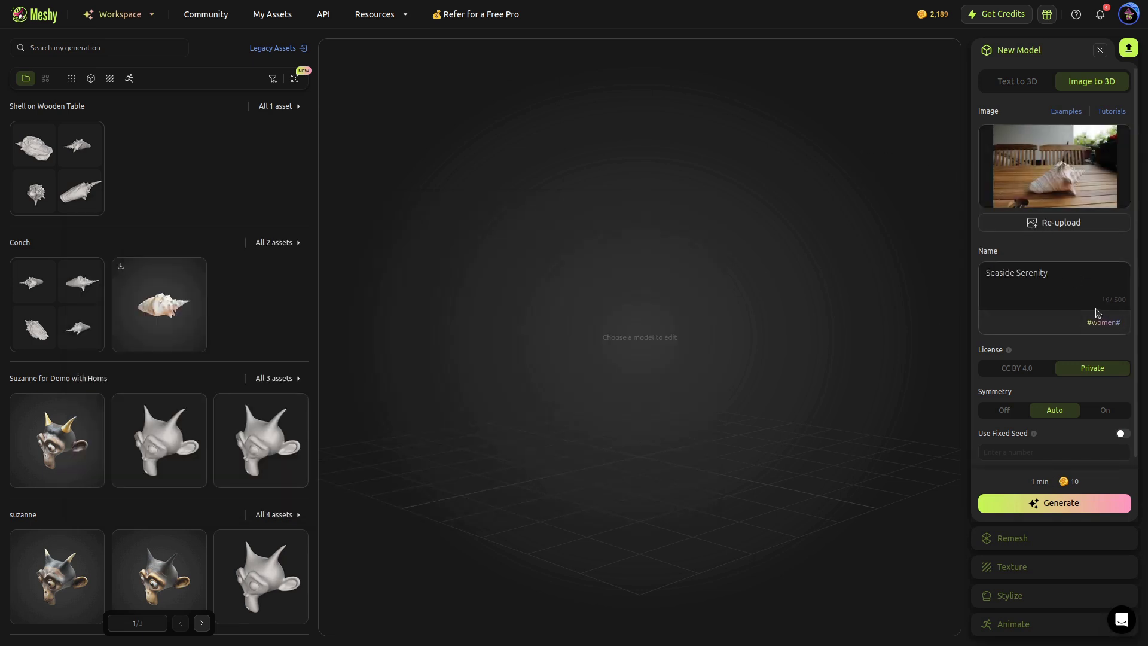
Replace the auto-filled model name Seaside Serenity with Seashell
left_click(1057, 279)
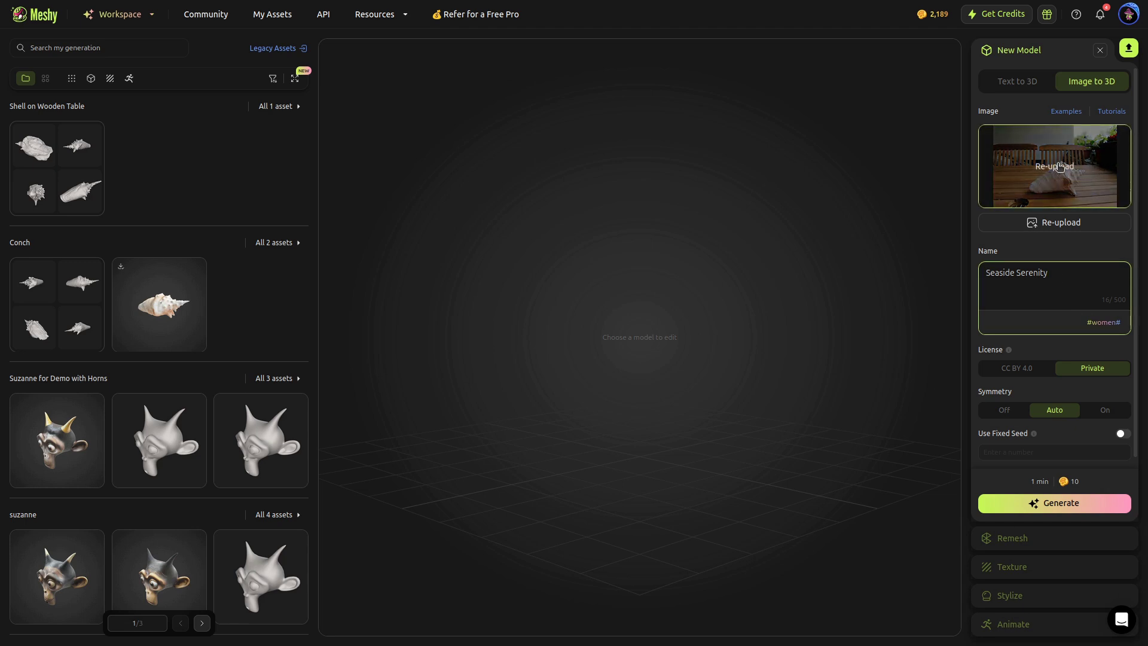
left_click_drag(1071, 277, 897, 244)
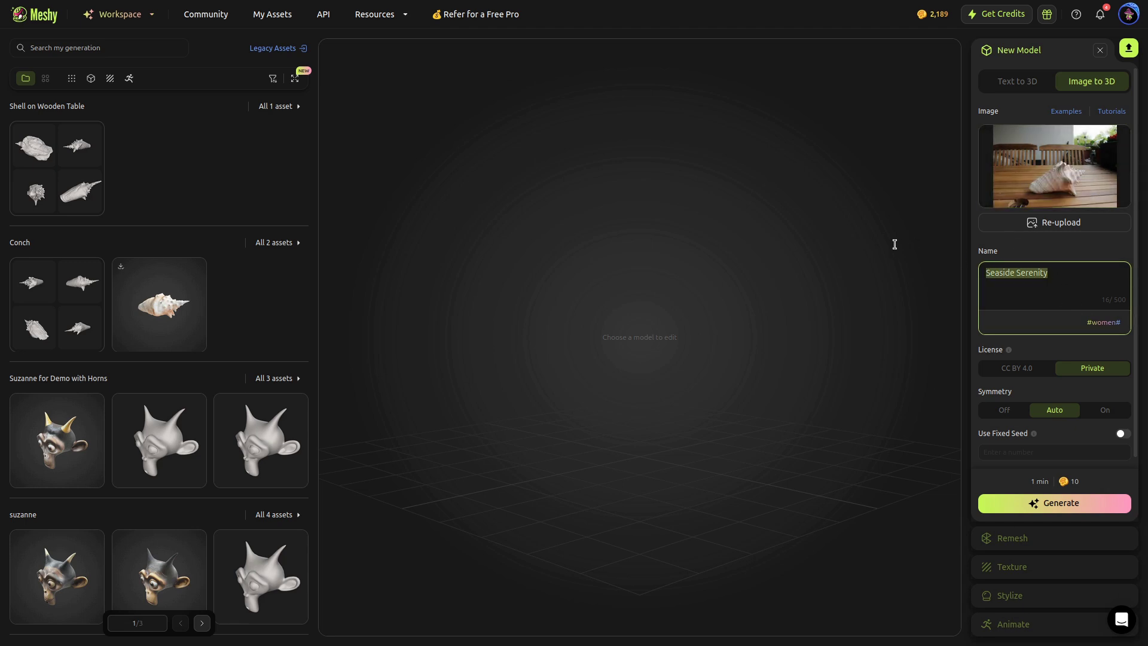
type("Seashell")
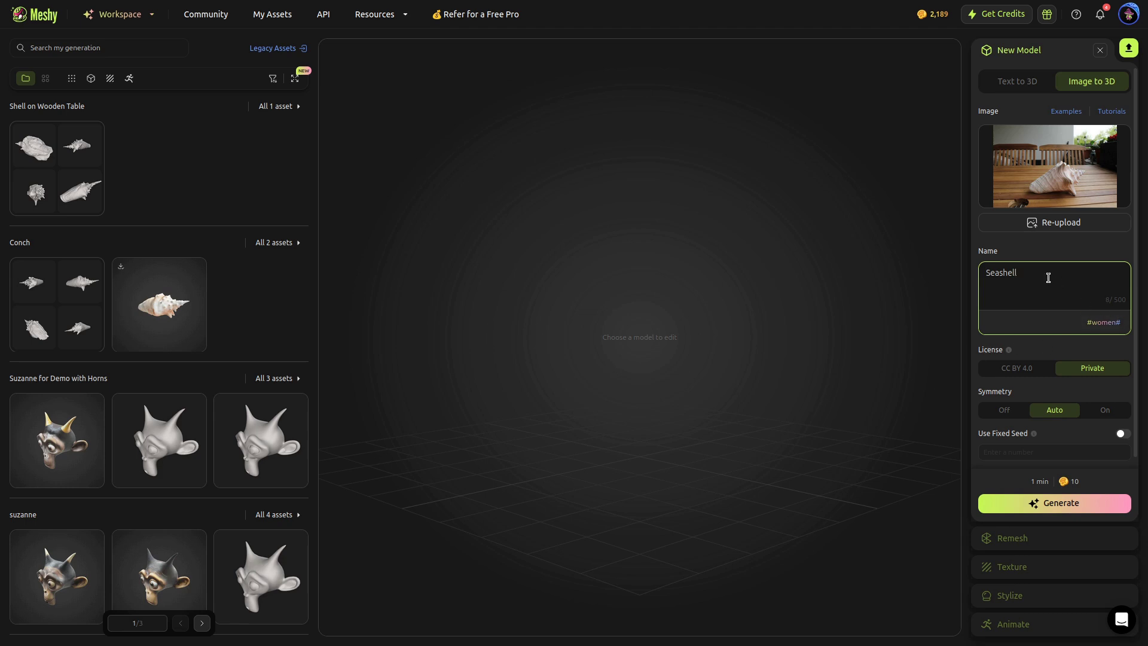
Generate Seashell drafts, then refine the top-left one with Medium polycount and texture generation
left_click(1055, 506)
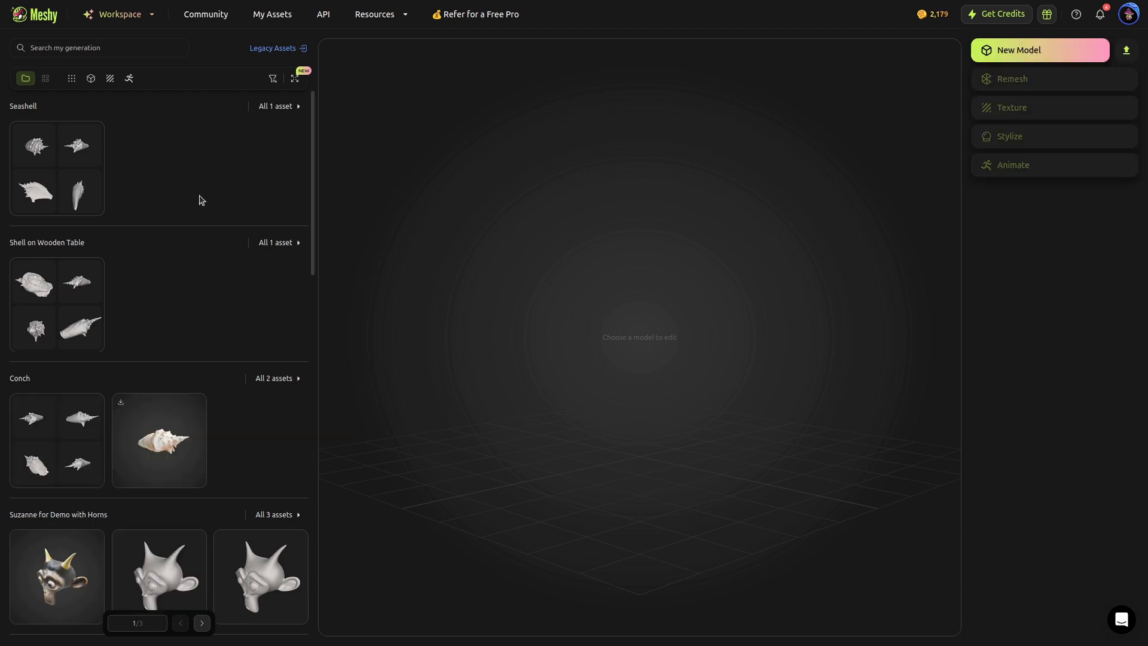
left_click(60, 164)
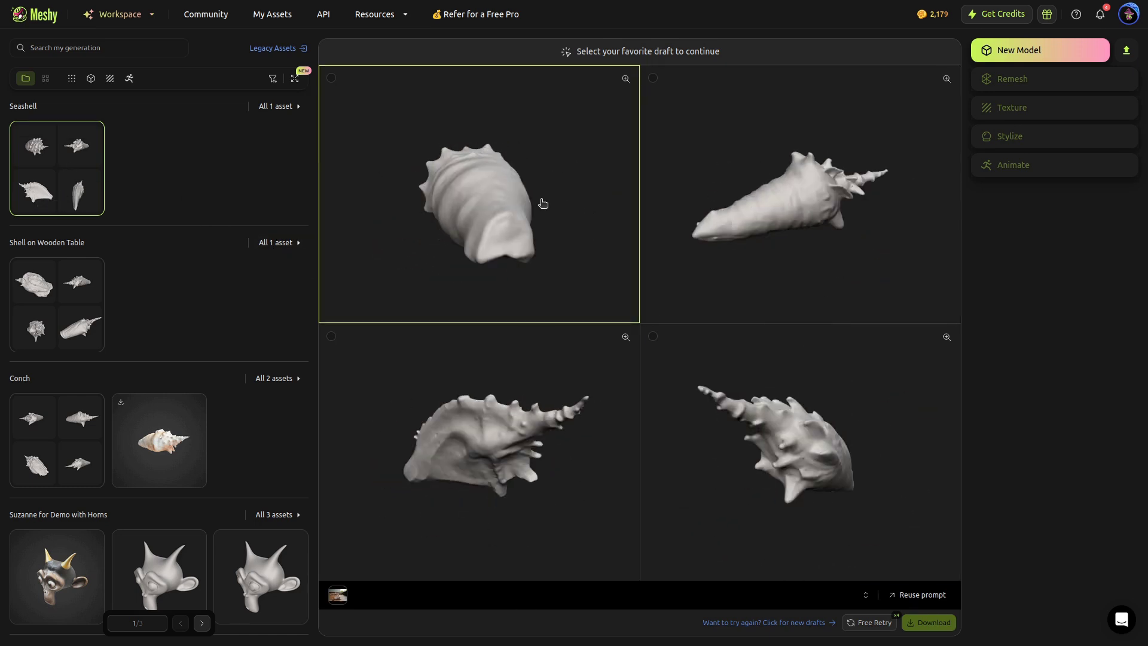
left_click(541, 201)
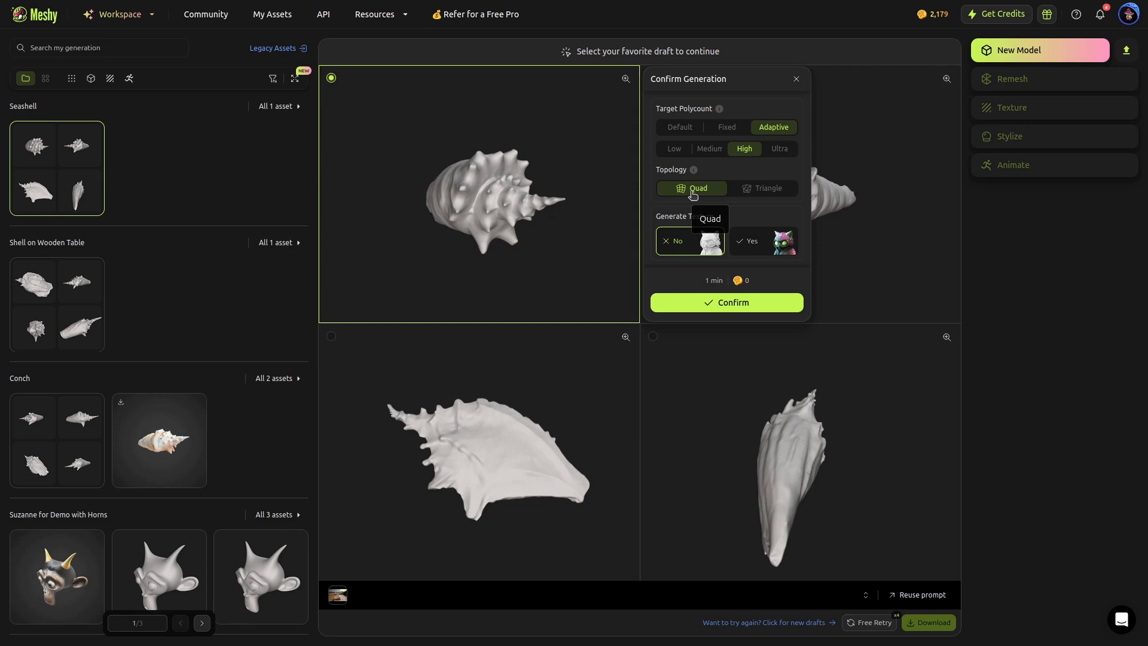
left_click(710, 149)
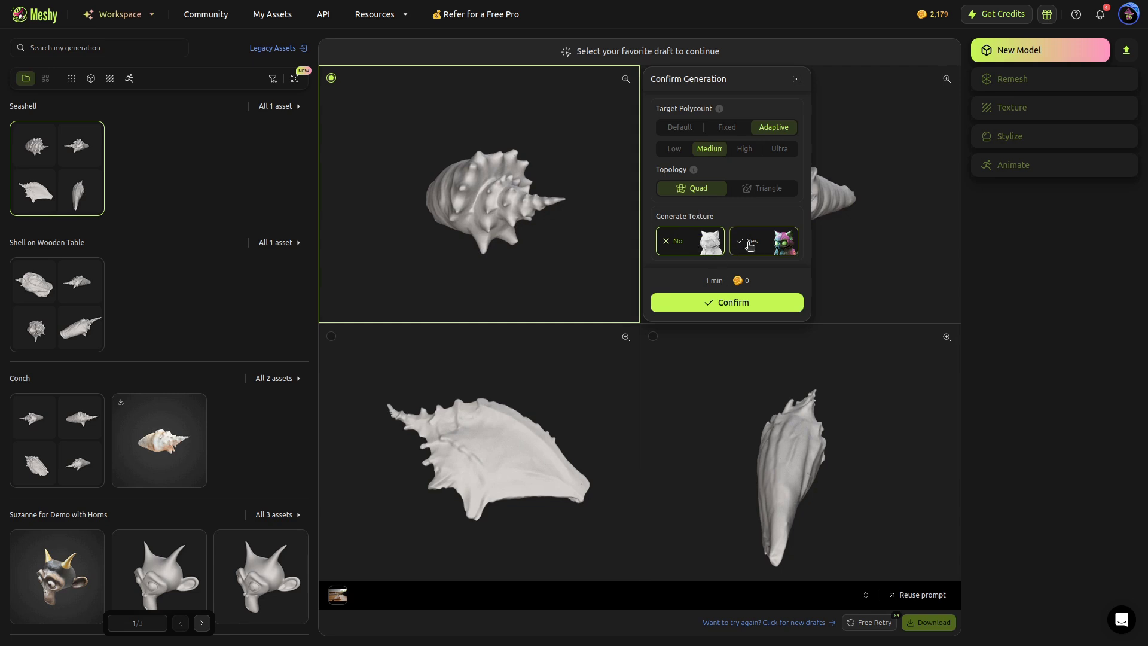
left_click(750, 247)
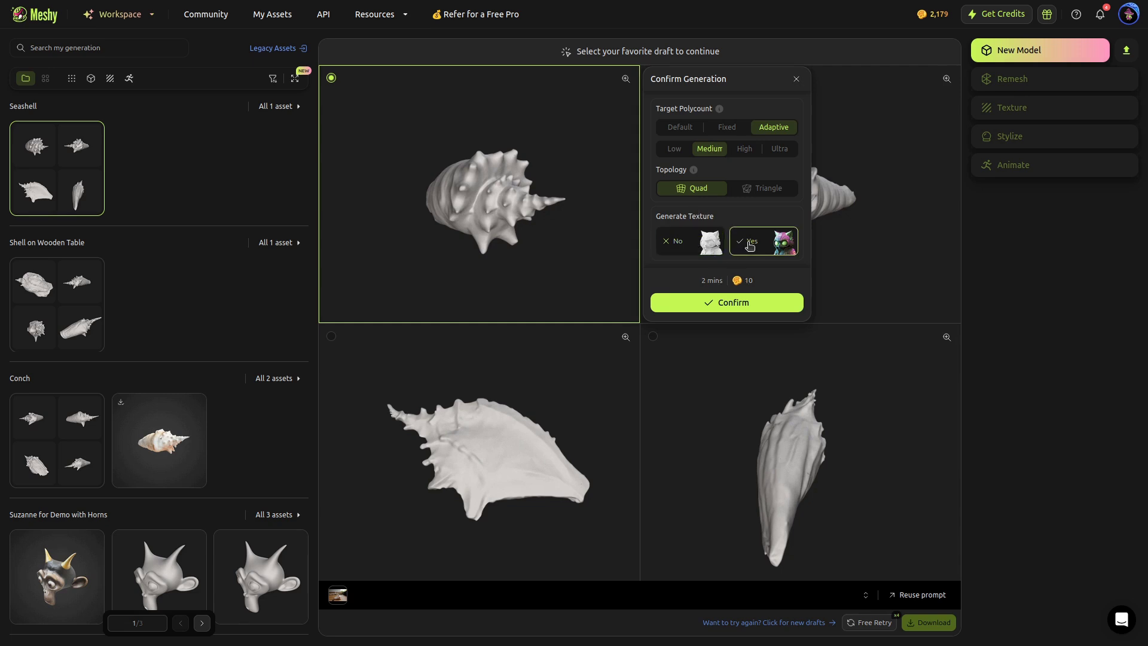
left_click(724, 303)
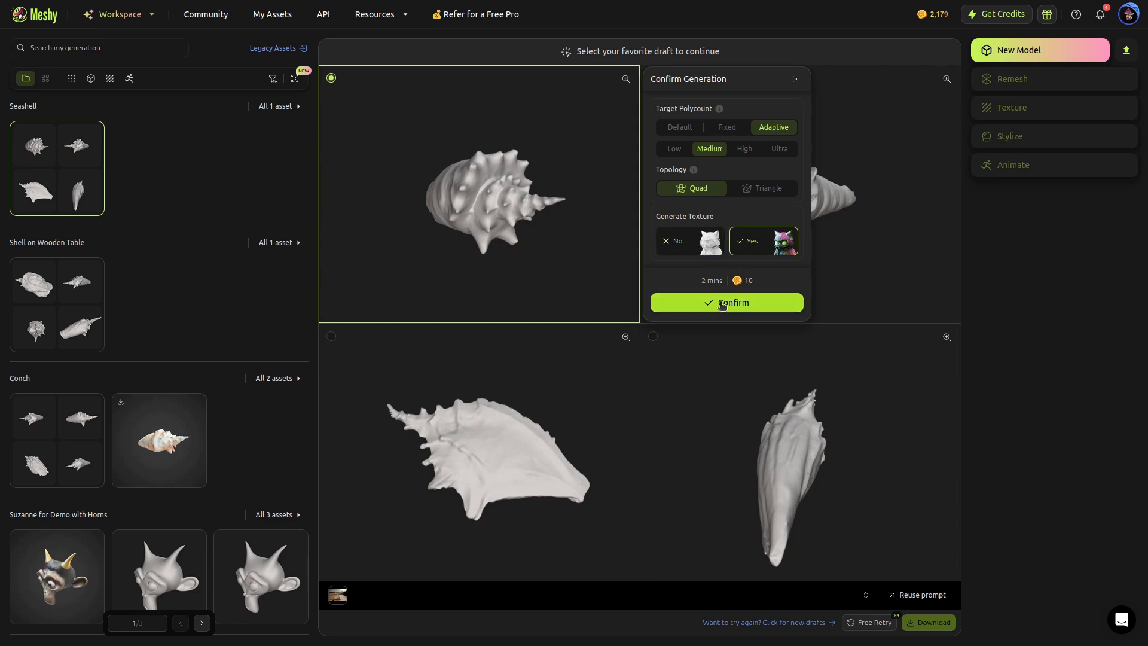
left_click(722, 303)
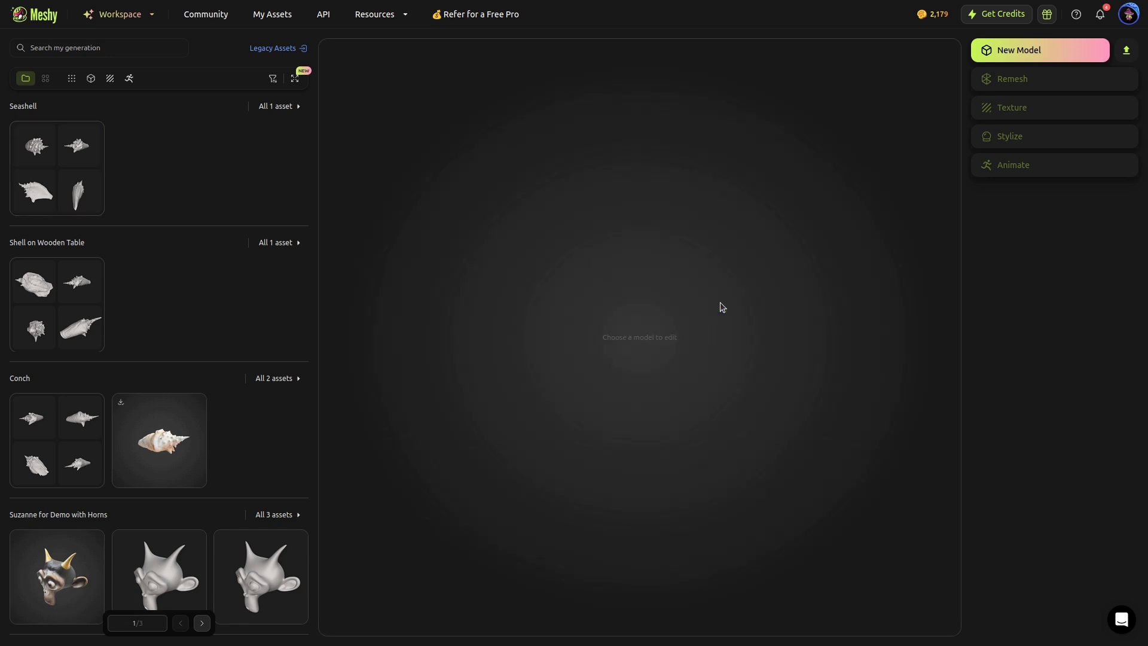
Open the finished Seashell model and toggle its quad wireframe on and off while rotating it
left_click(55, 175)
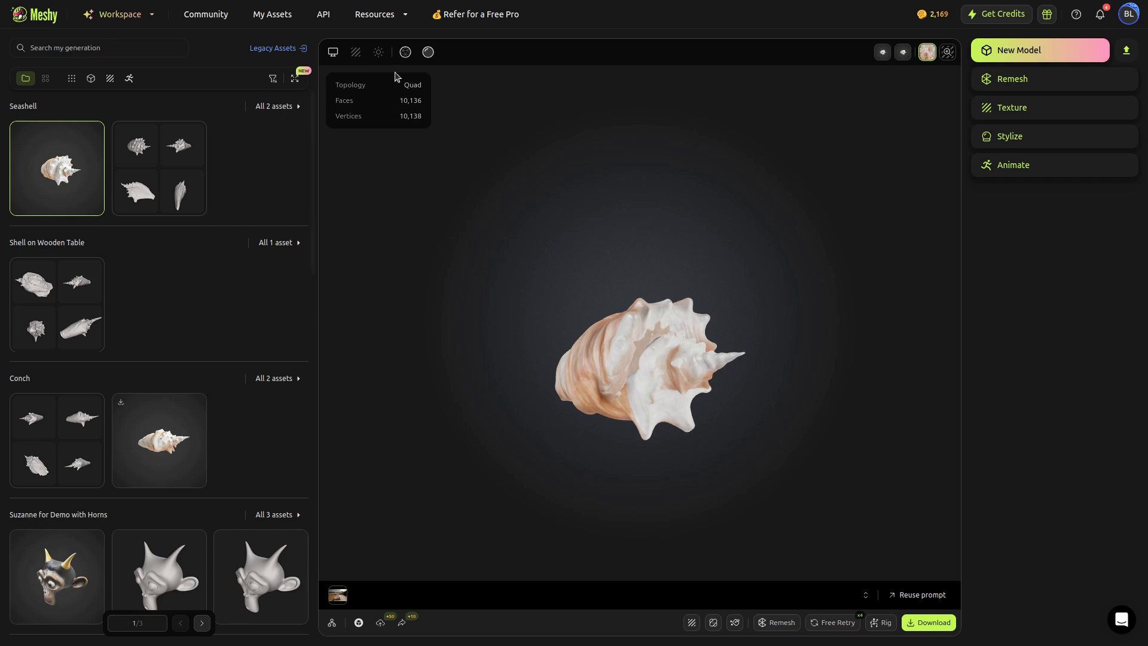
left_click(406, 52)
left_click_drag(669, 382, 576, 402)
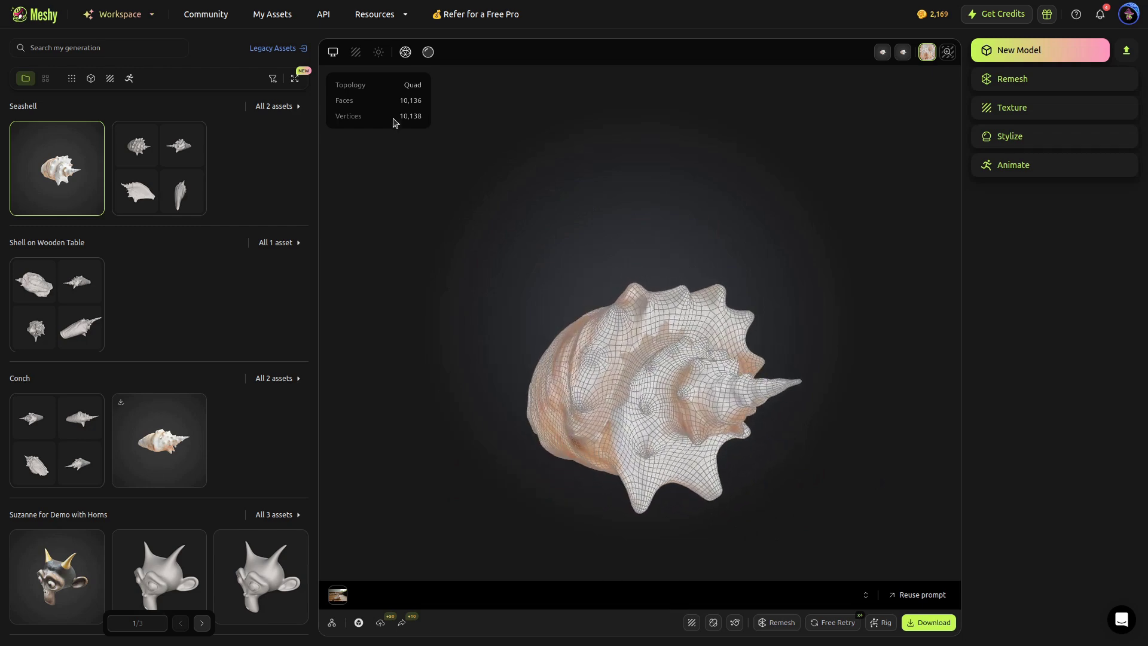
left_click(405, 52)
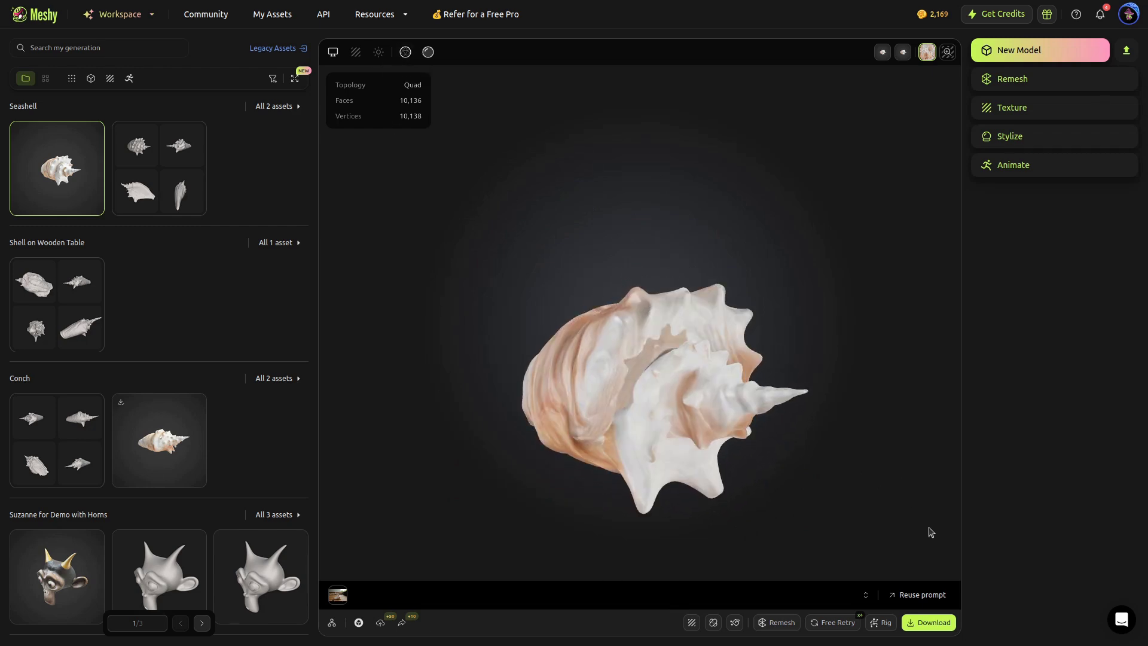
Download the Seashell model in blend format
left_click(926, 624)
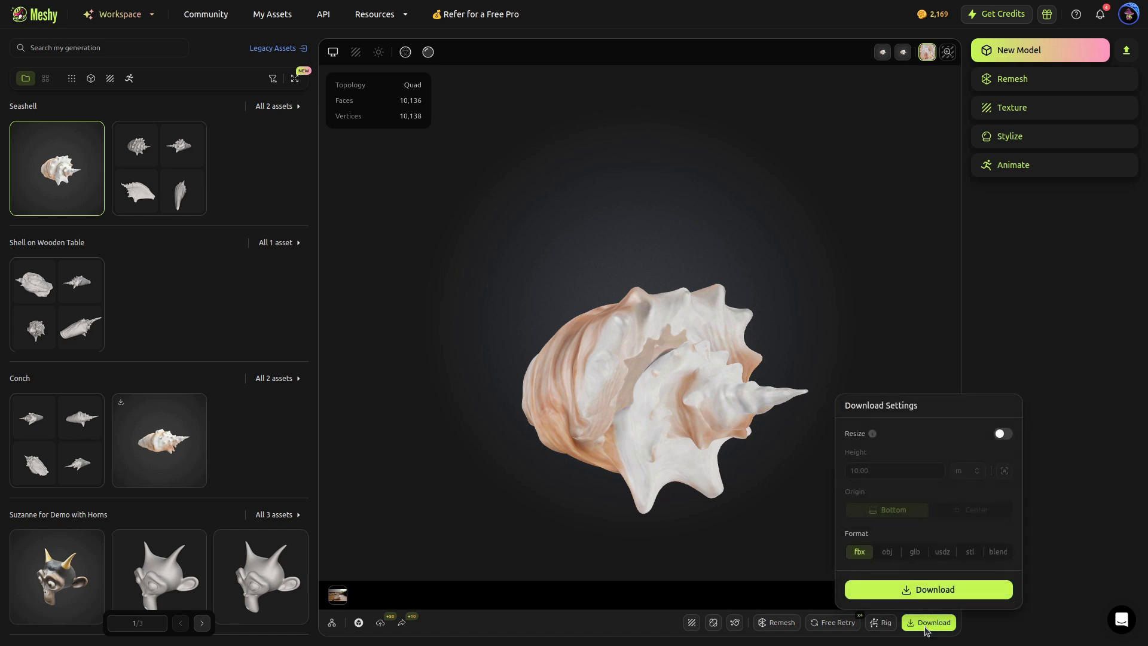
left_click(997, 552)
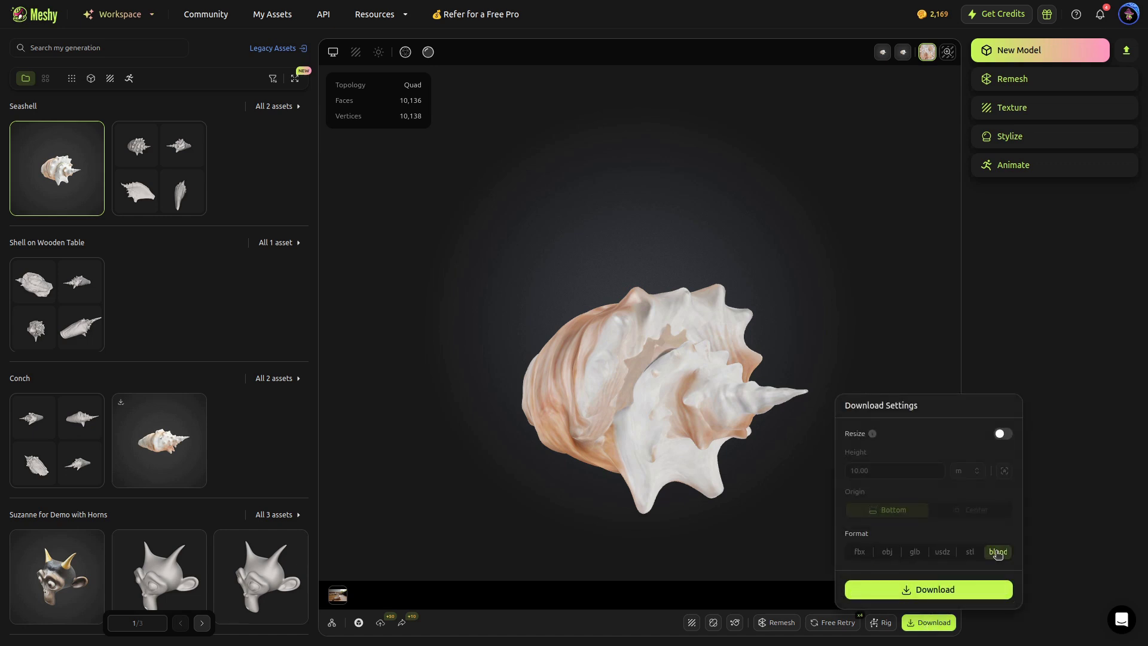
left_click(911, 591)
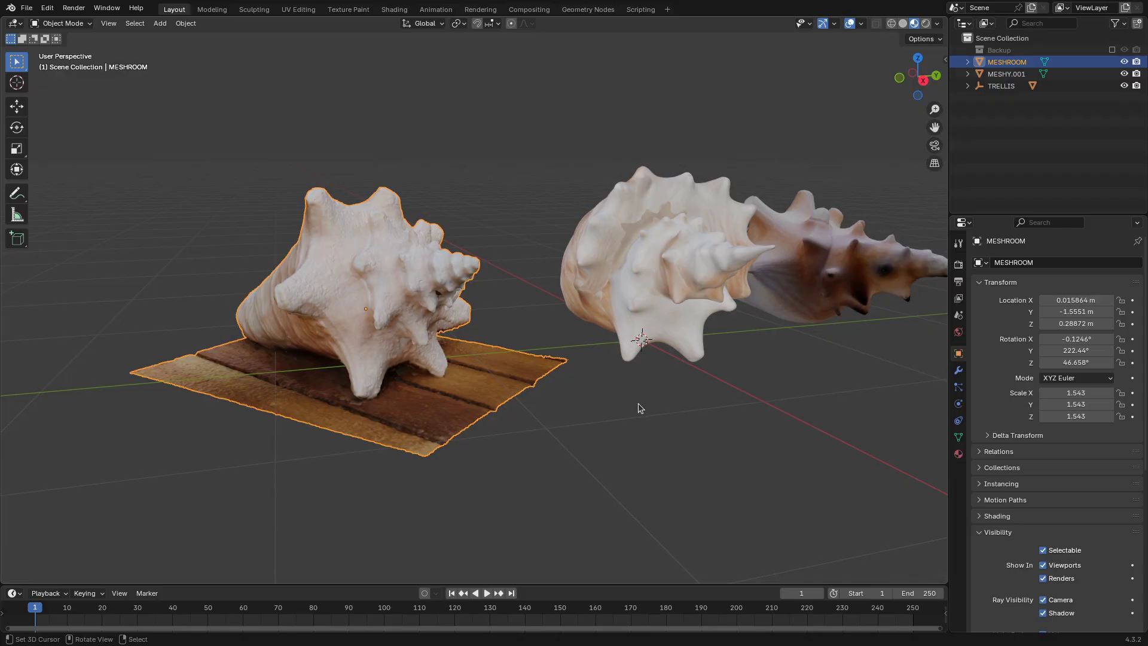
middle_click_drag(638, 403, 563, 428)
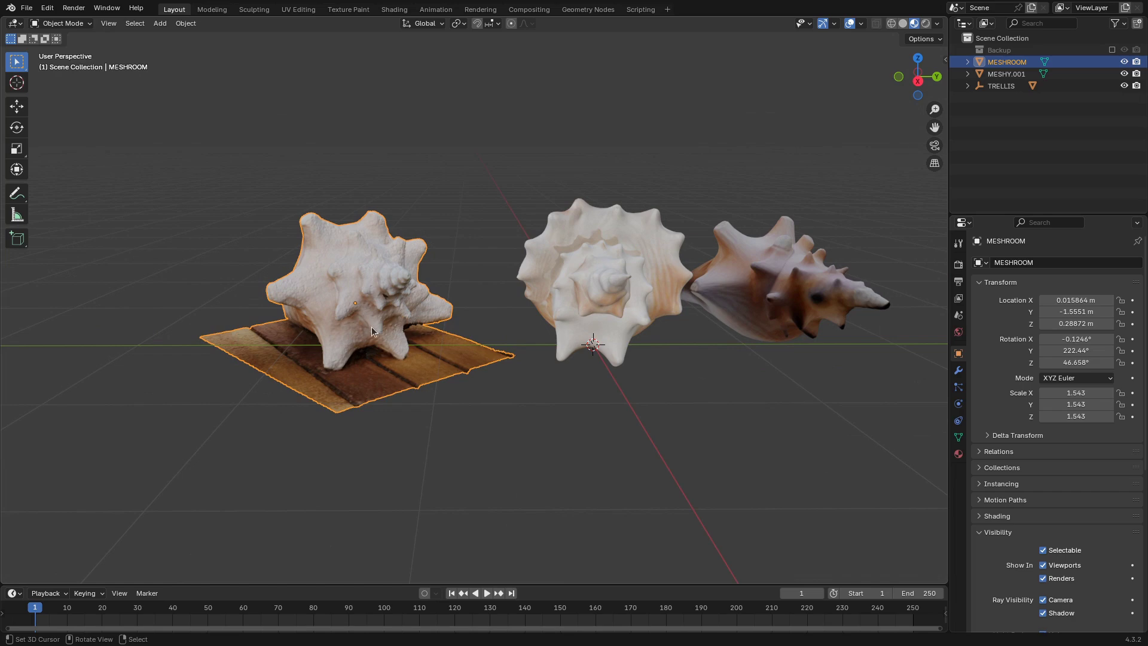
middle_click_drag(372, 326, 506, 348)
middle_click_drag(660, 378, 383, 347)
scroll(383, 347, "up", 1)
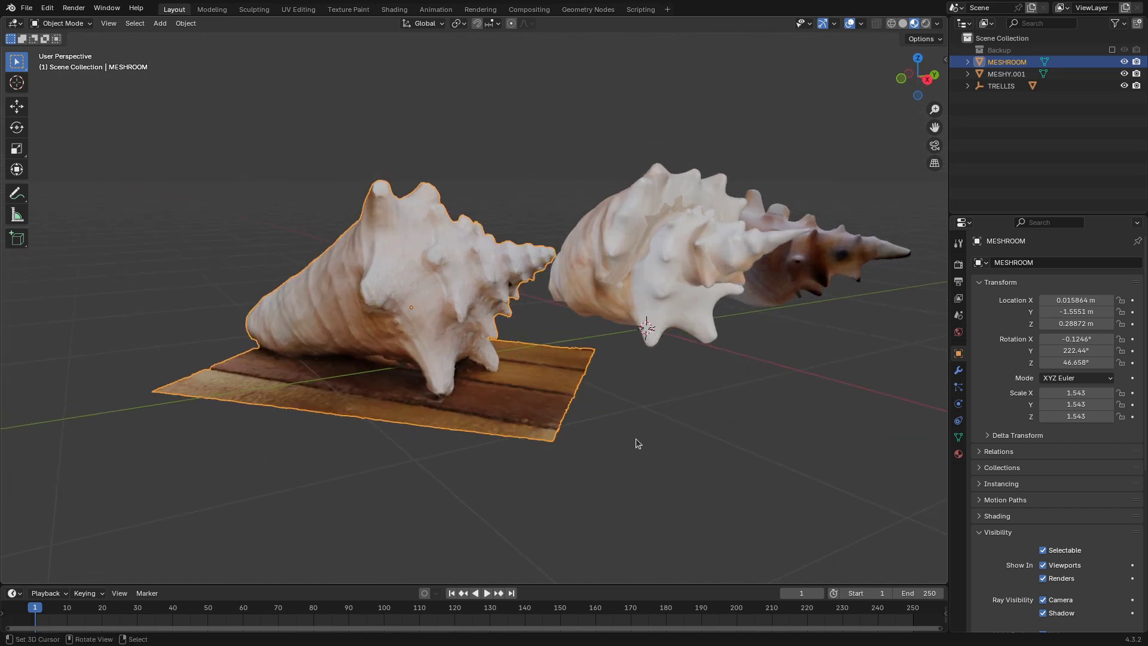
middle_click_drag(604, 416, 619, 414)
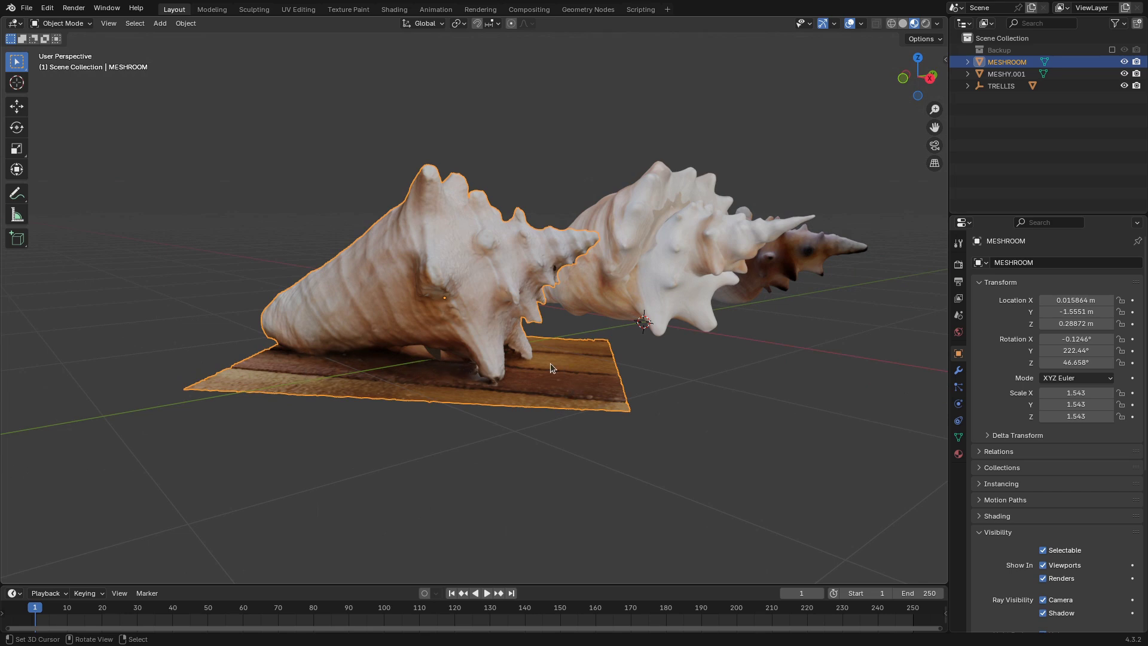
middle_click_drag(500, 370, 435, 368)
scroll(436, 368, "up", 3)
scroll(550, 352, "up", 2)
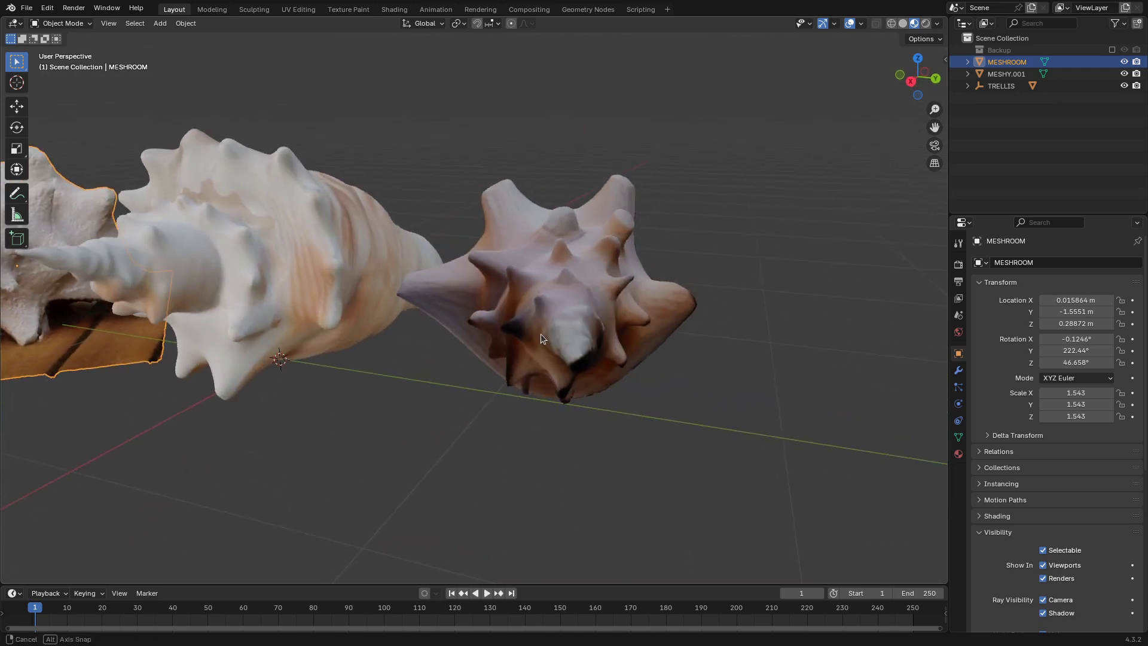
Select the brown spiky geometry_0 shell, view its triangles in Edit Mode, then return to Object Mode
left_click(579, 297)
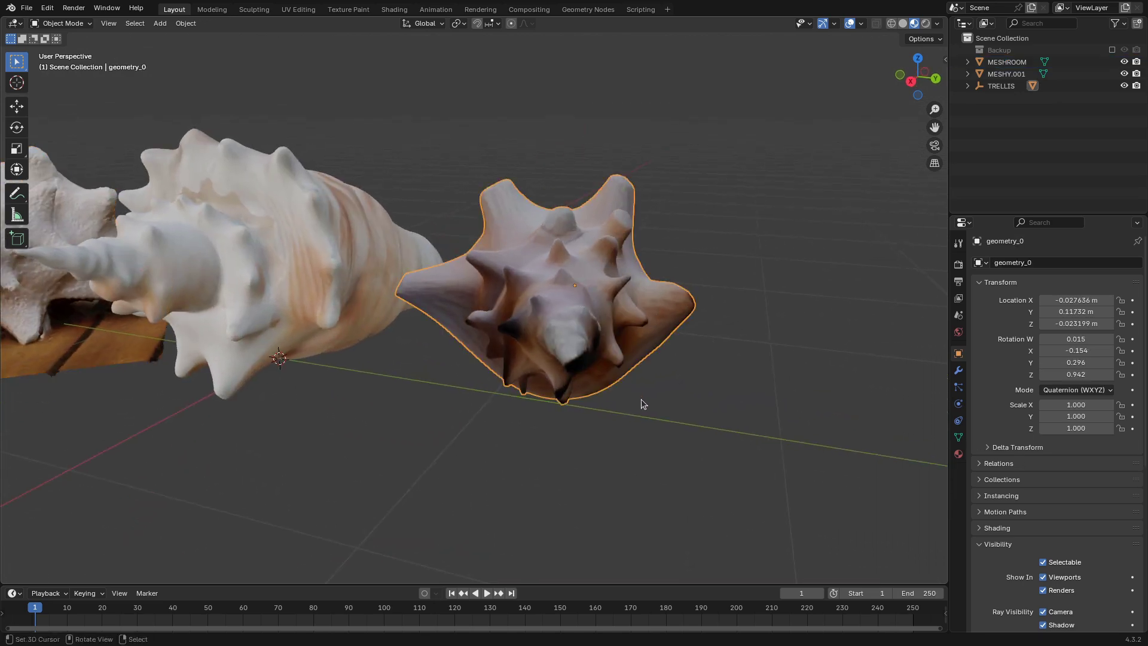
middle_click_drag(641, 399, 548, 259)
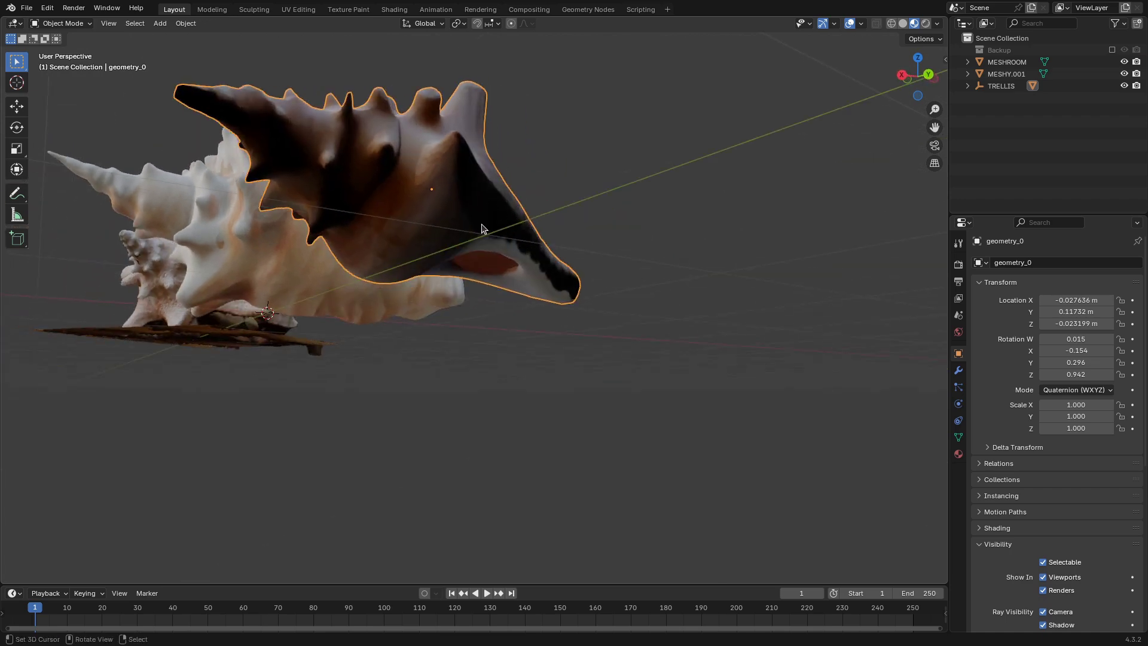
middle_click_drag(486, 227, 646, 353)
key("Tab")
scroll(614, 350, "up", 5)
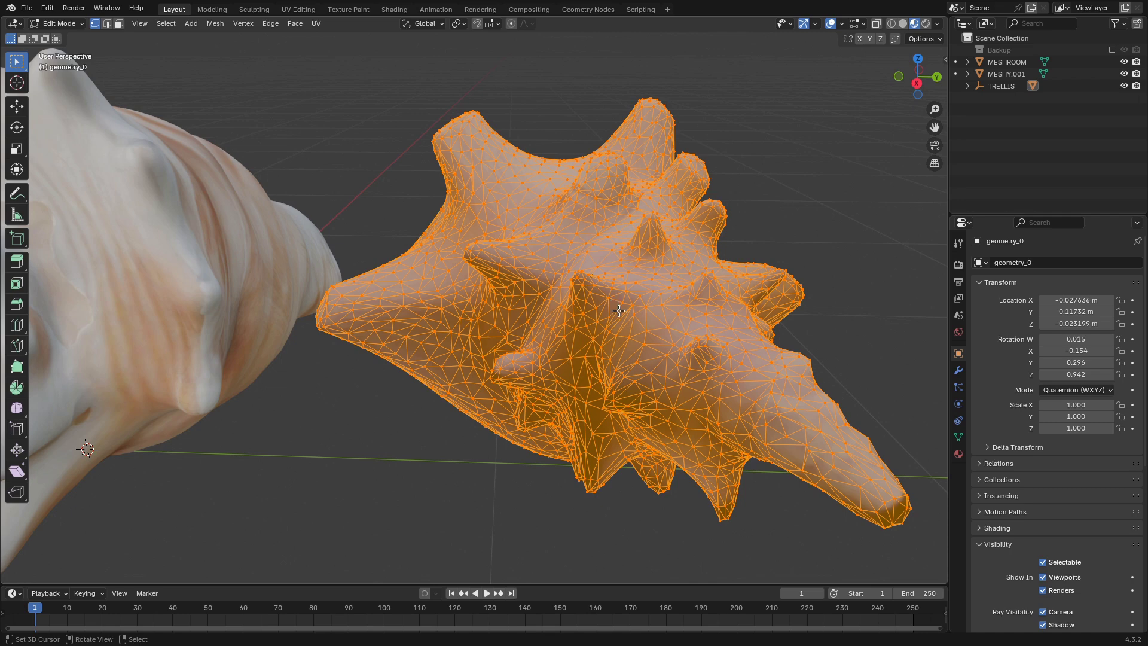
key("Tab")
middle_click_drag(638, 350, 584, 340)
middle_click_drag(475, 283, 441, 207)
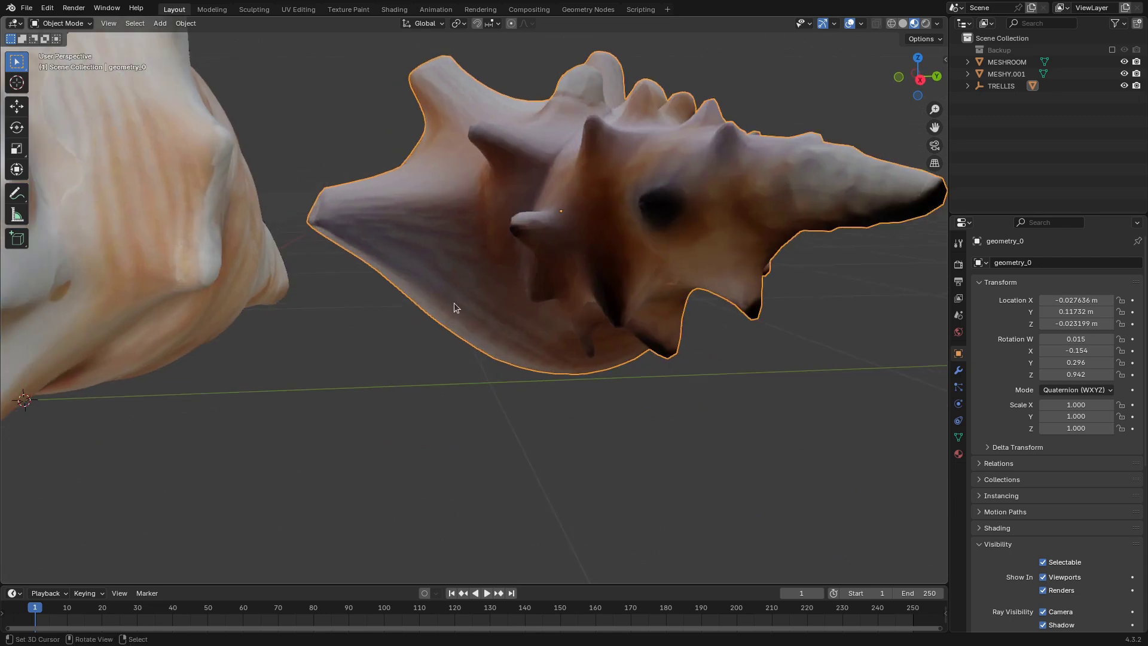
scroll(626, 344, "down", 3)
middle_click_drag(628, 339, 409, 344)
Select the white MESHY.001 shell and view the shells from low and high angles
left_click(409, 343)
middle_click_drag(280, 364, 408, 357)
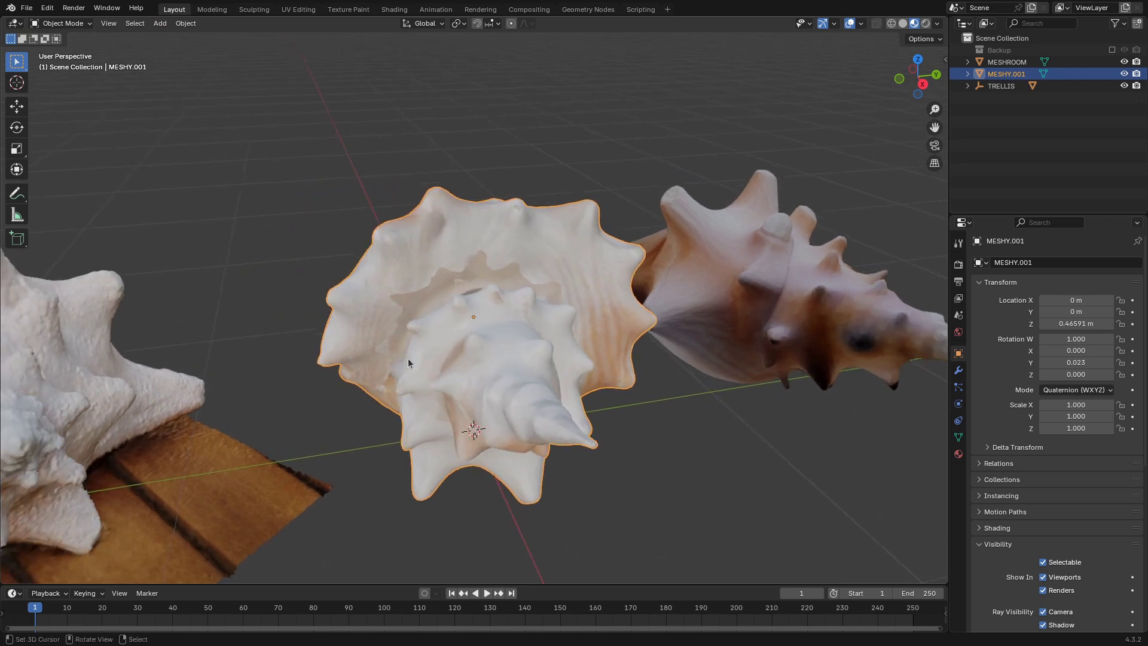
scroll(418, 368, "up", 4)
scroll(423, 368, "down", 5)
scroll(436, 354, "up", 2)
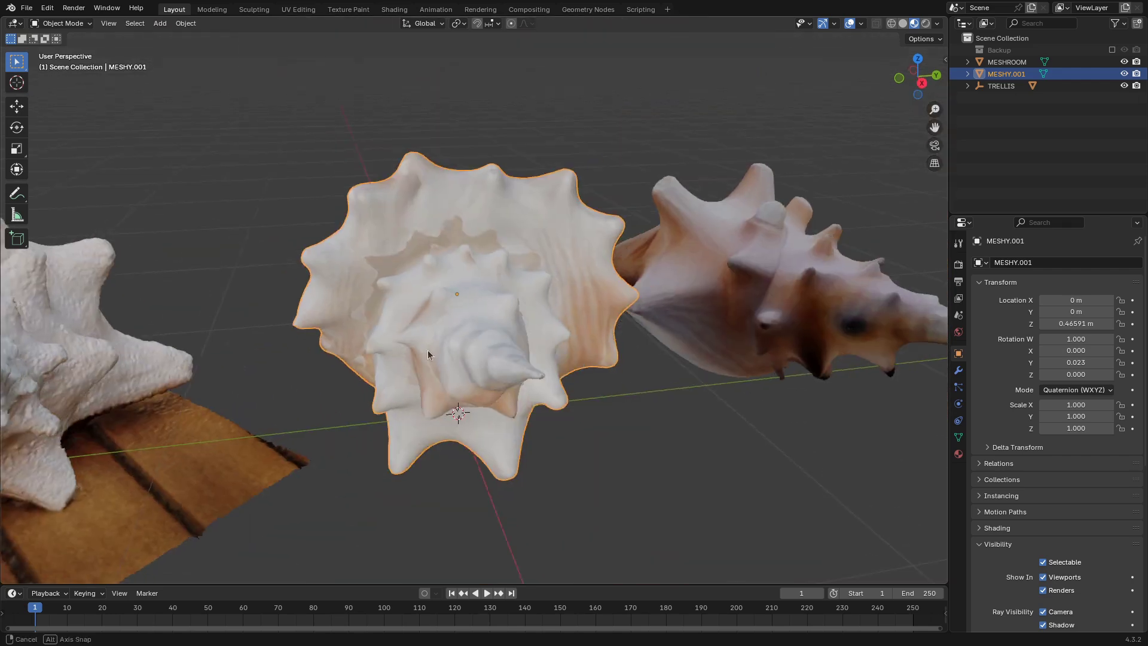
middle_click_drag(517, 368, 522, 332)
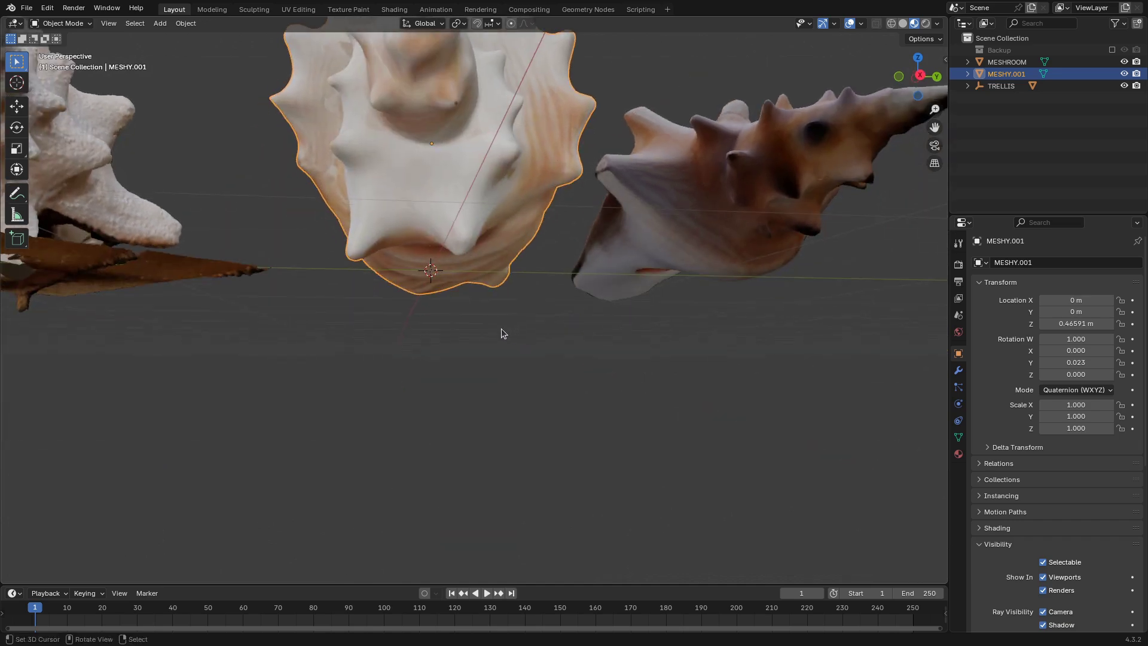
scroll(501, 328, "down", 2)
scroll(480, 304, "up", 3)
scroll(419, 241, "down", 4)
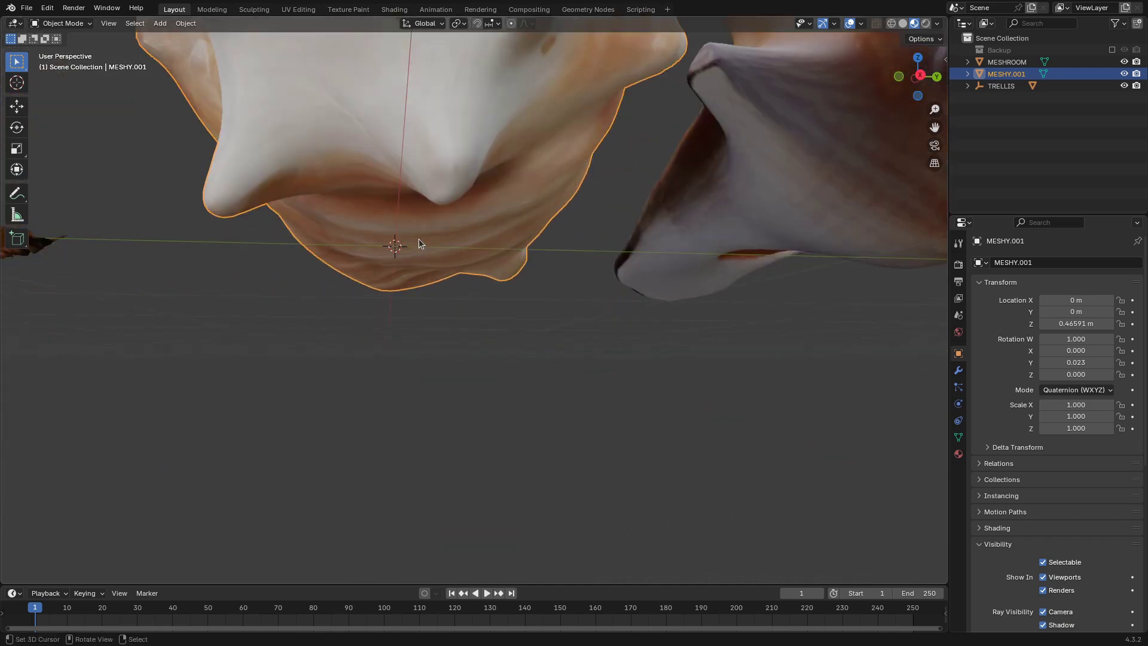
middle_click_drag(428, 220, 474, 287)
Isolate MESHY.001 in Local View, inspect its sides and opening, then exit Local View
key("KP_Divide")
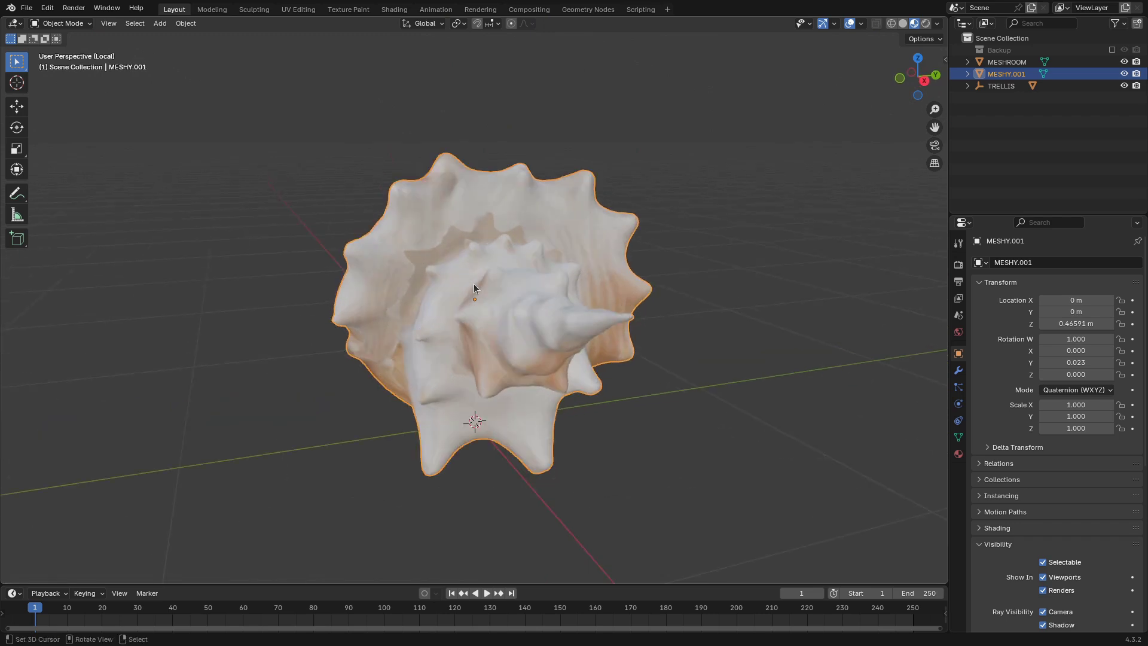
middle_click_drag(458, 360, 314, 350)
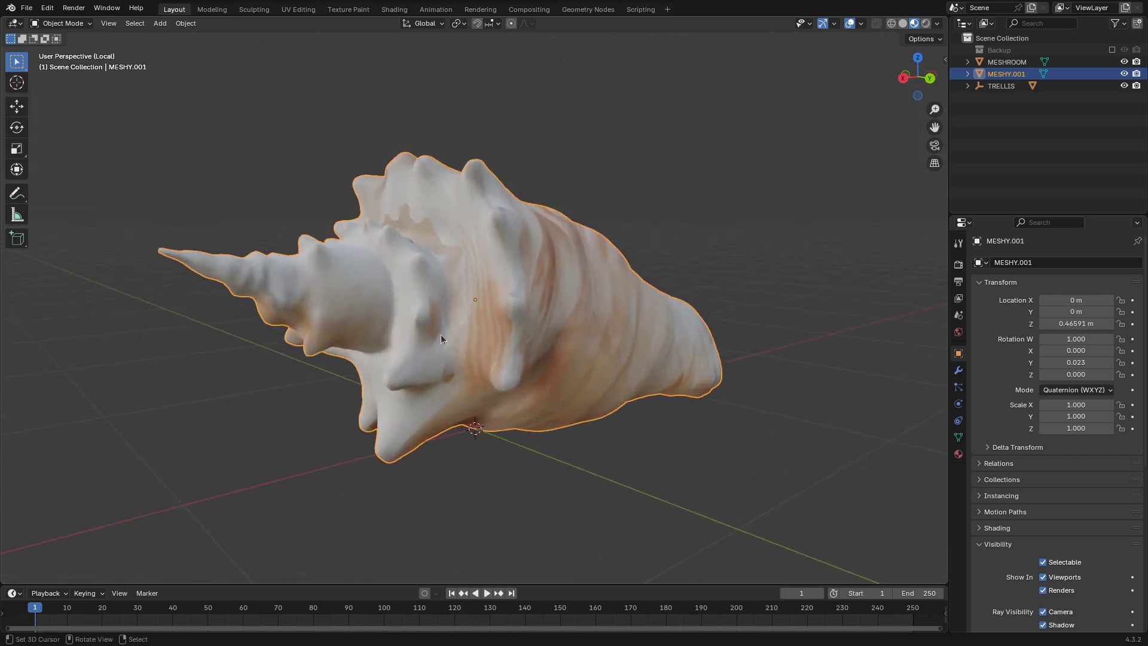
middle_click_drag(440, 339, 451, 384)
middle_click_drag(510, 357, 447, 369)
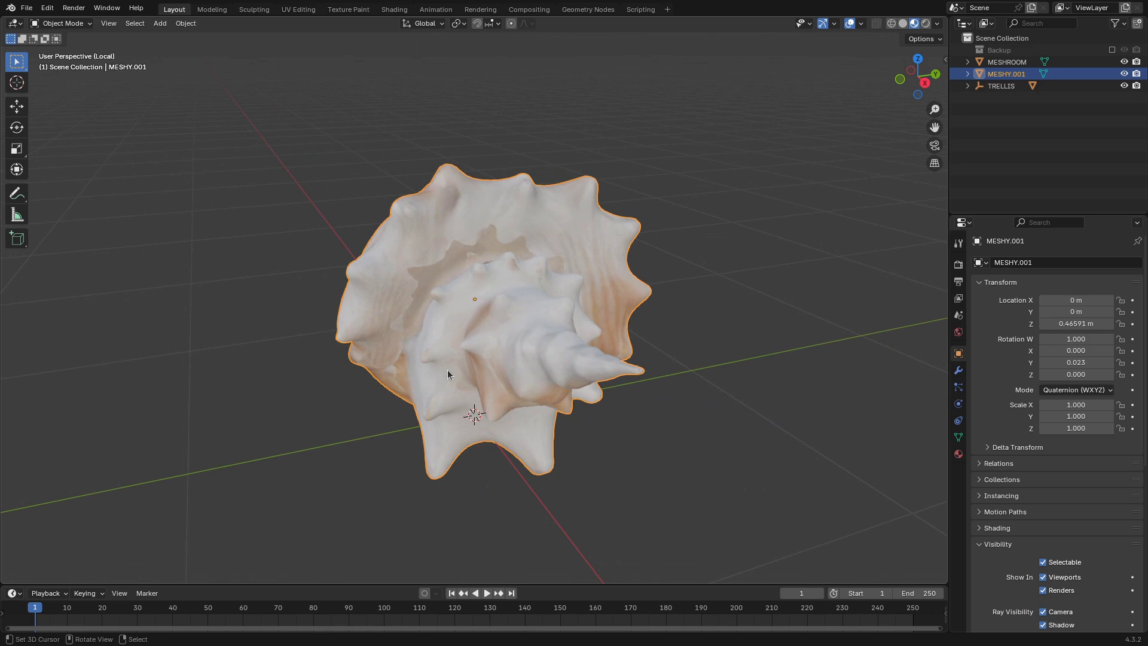
key("KP_Divide")
scroll(448, 375, "up", 3)
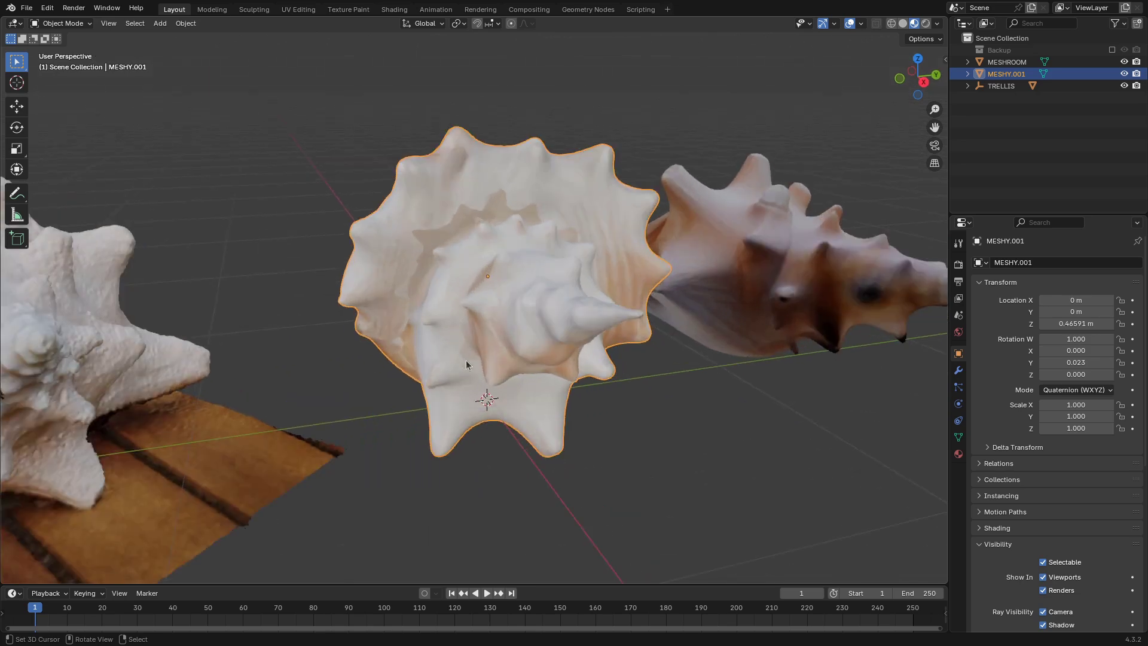
middle_click_drag(465, 359, 476, 371)
scroll(476, 371, "up", 5)
Run Tris to Quads on all of MESHY.001's mesh in Edit Mode via the F3 search
key("Tab")
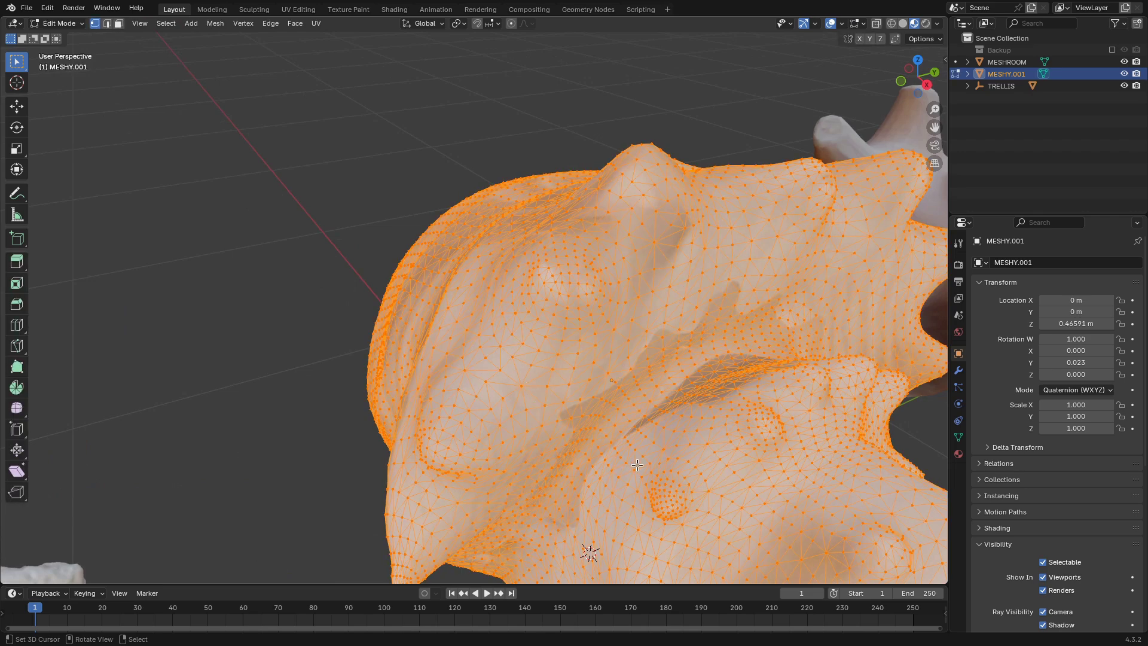
key("F3")
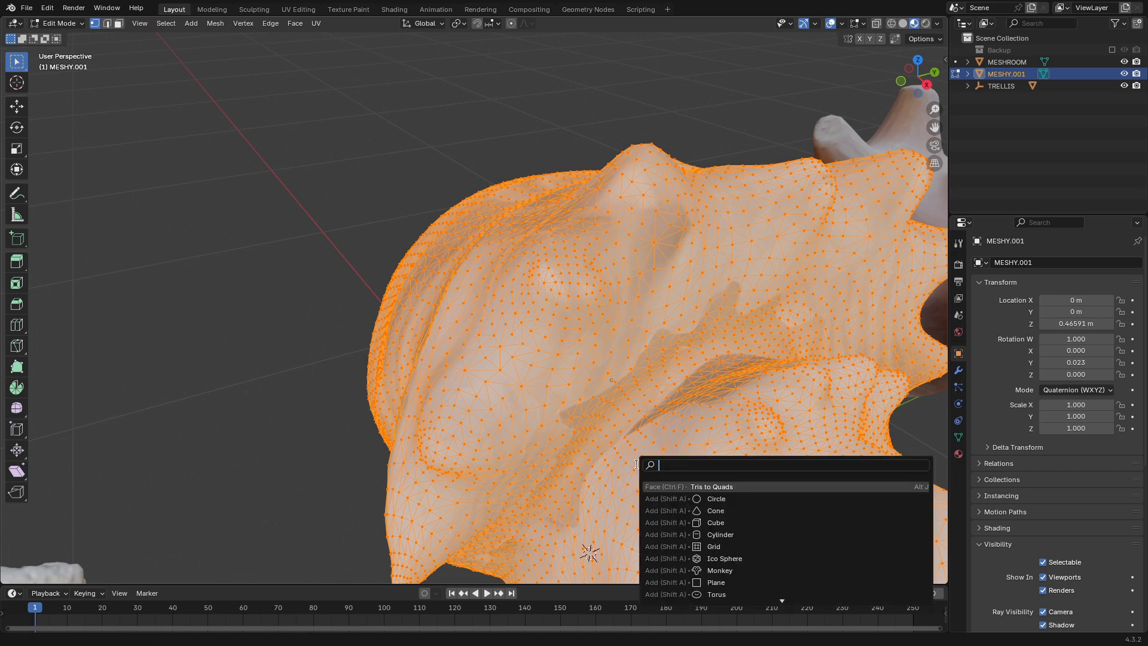
key("Return")
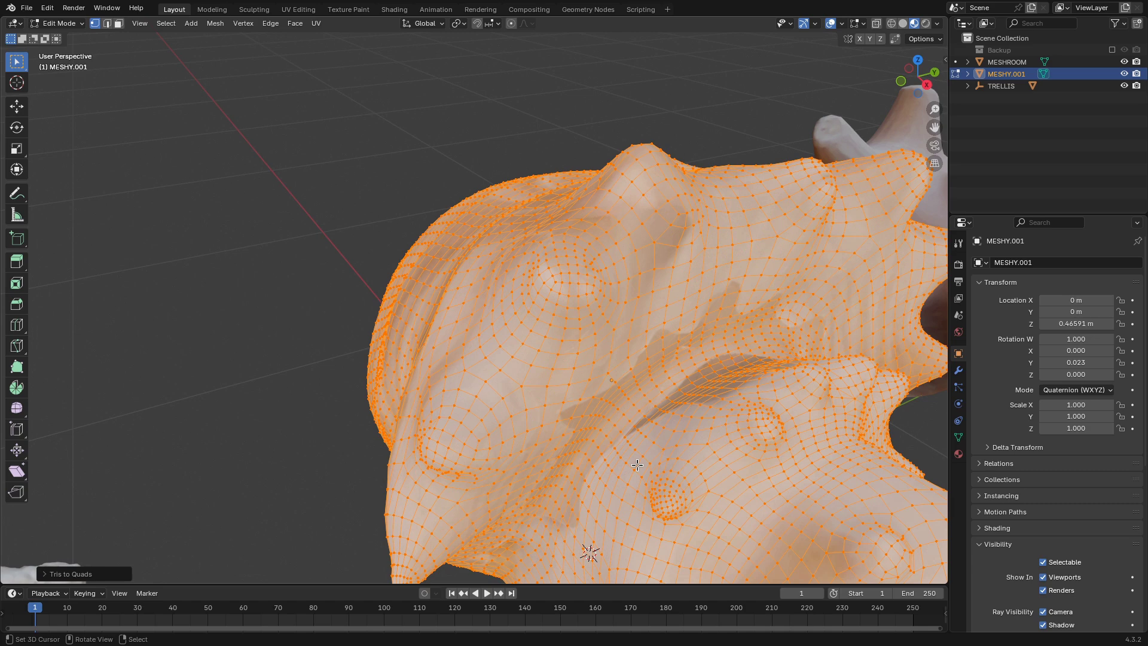
scroll(684, 403, "down", 5)
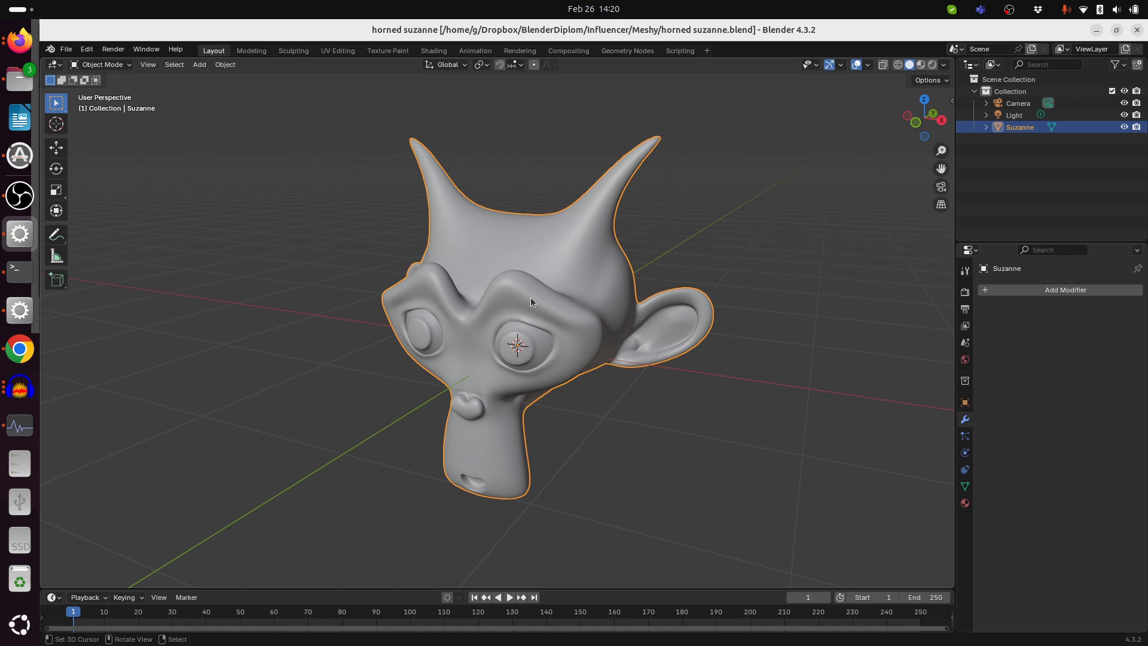
Save the horned Suzanne model as a Wavefront (.obj) file, then bring Meshy in Firefox forward
left_click(66, 49)
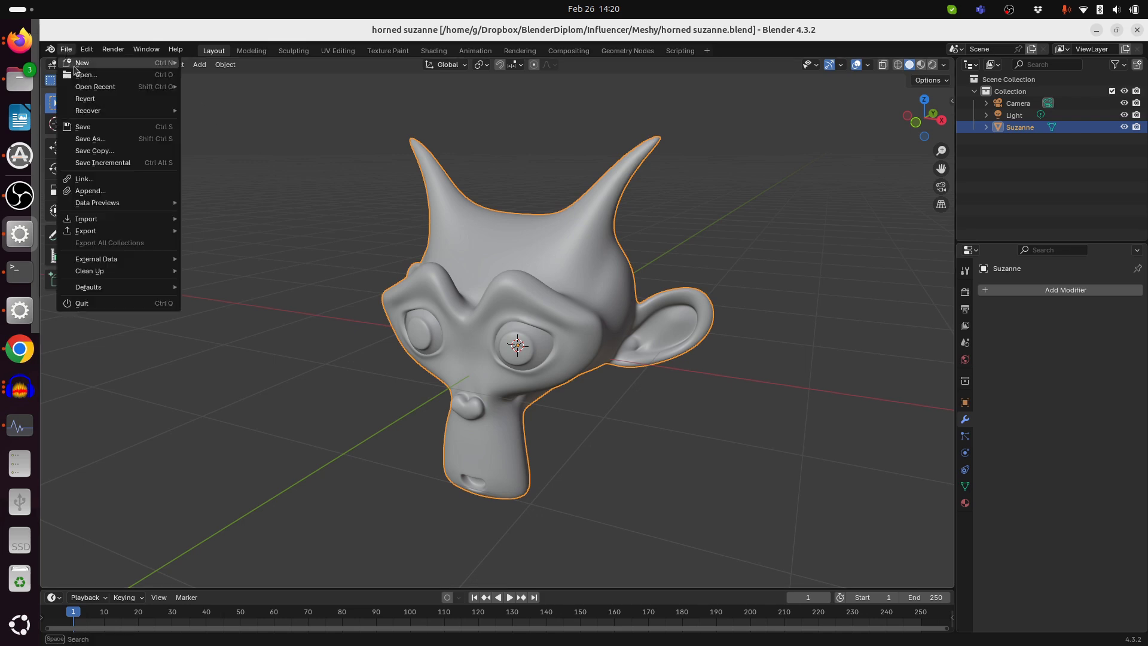
mouse_move(103, 234)
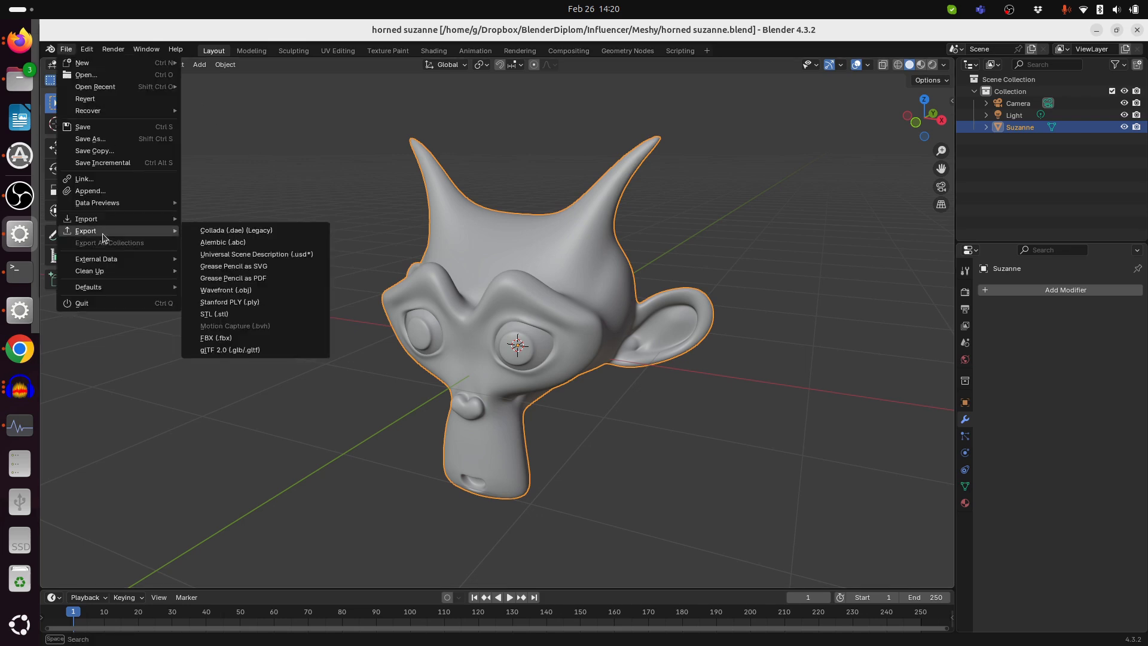
left_click(254, 292)
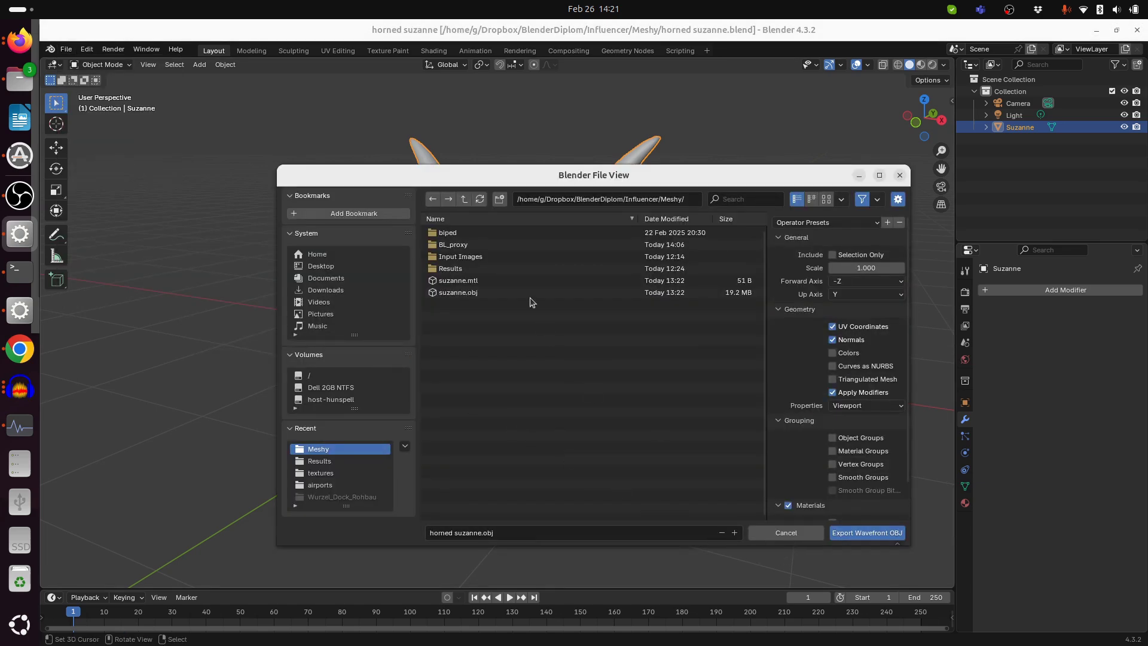
left_click(810, 534)
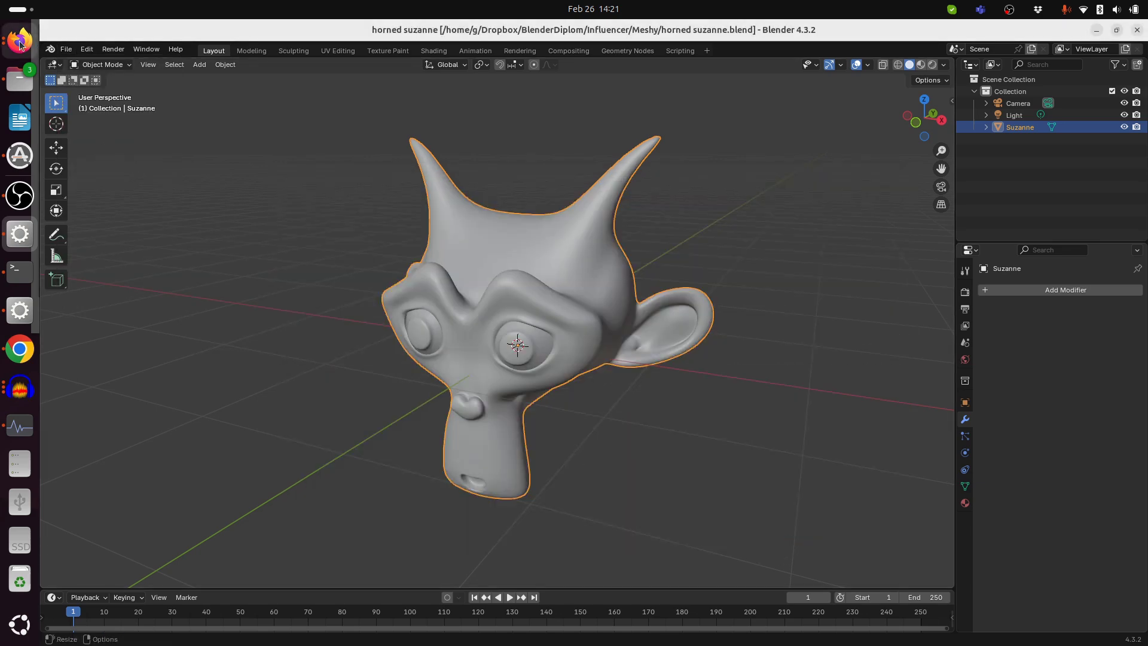
left_click(13, 47)
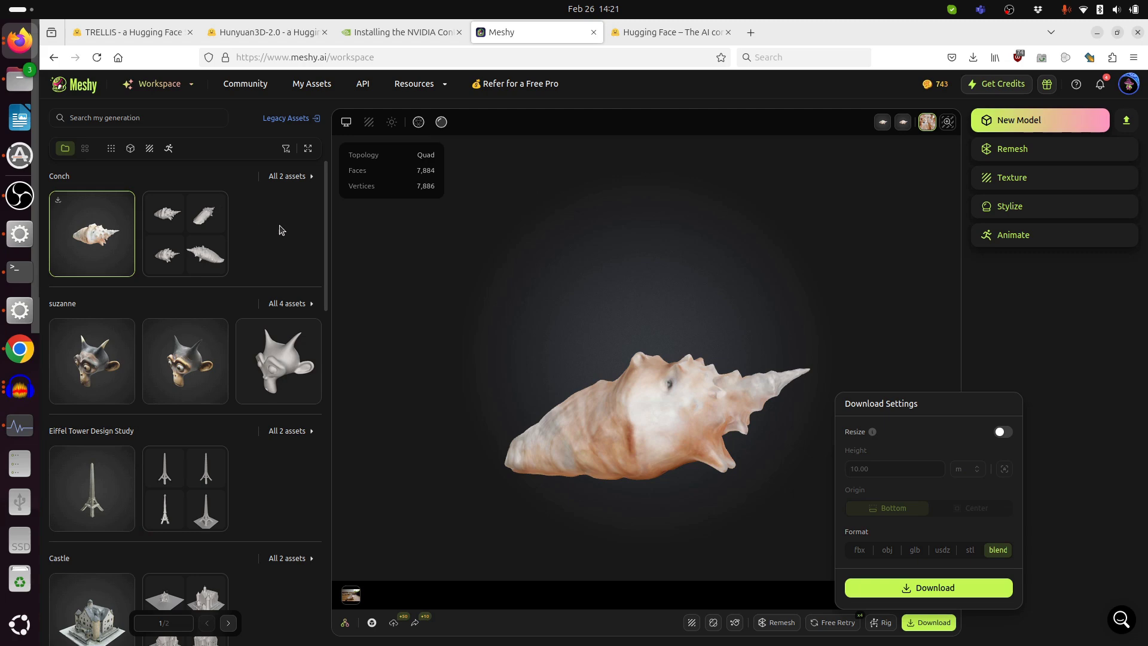
Start AI Texturing with an uploaded suzanne.obj and submit it as 'Suzanne for Demo with Horns'
left_click(165, 88)
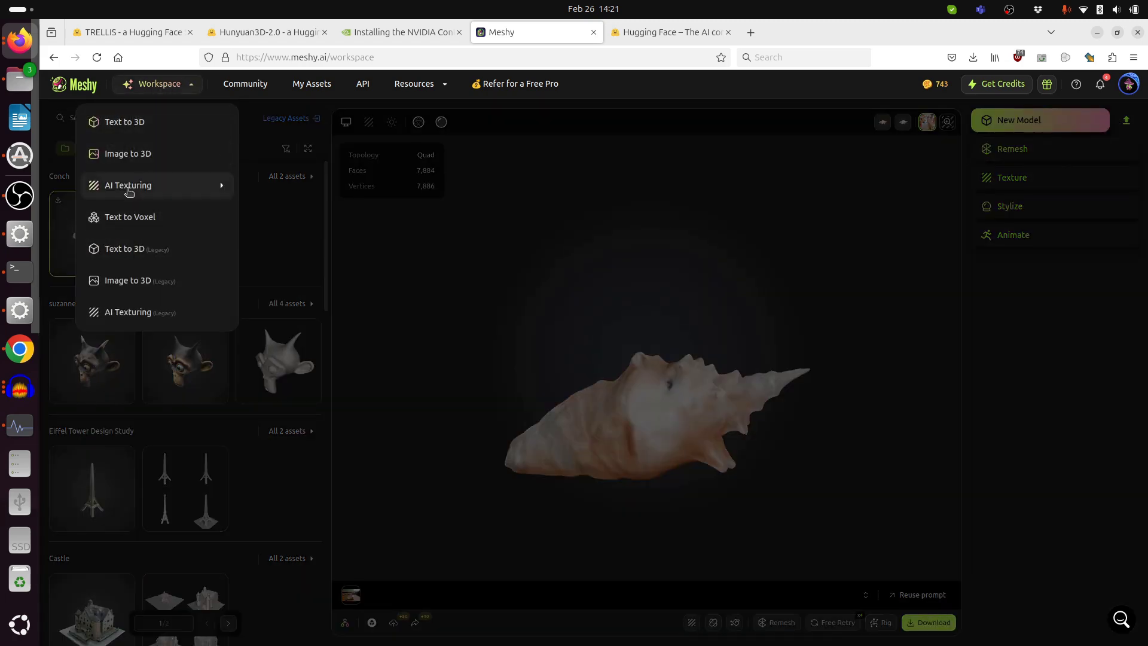
left_click(128, 190)
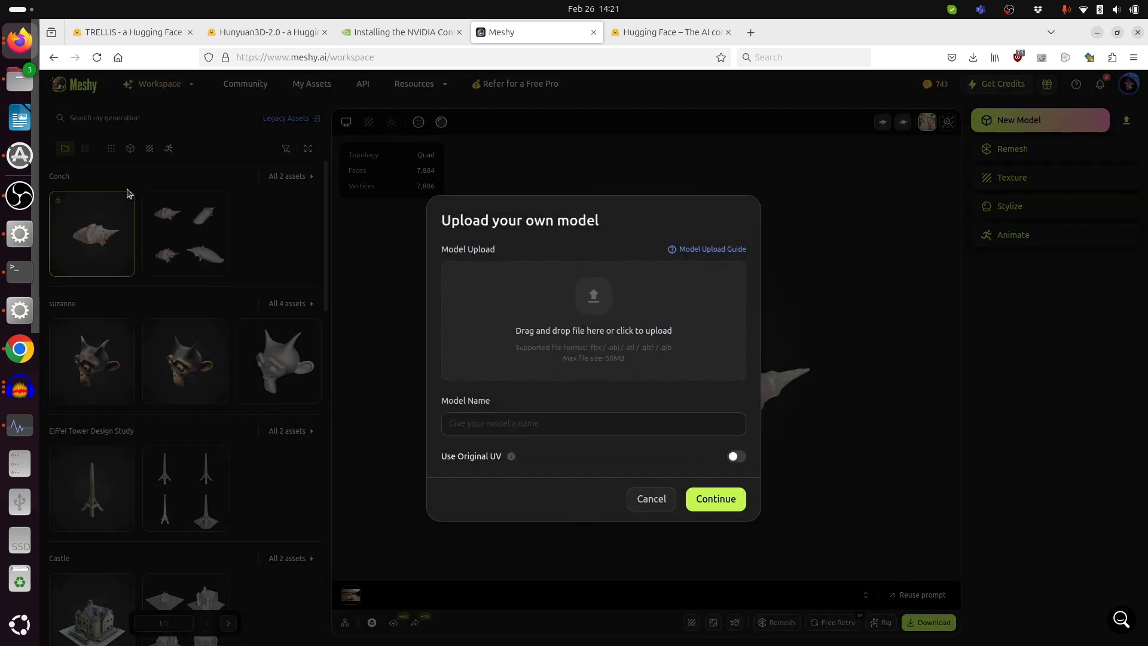
left_click(451, 371)
left_click_drag(622, 359, 458, 318)
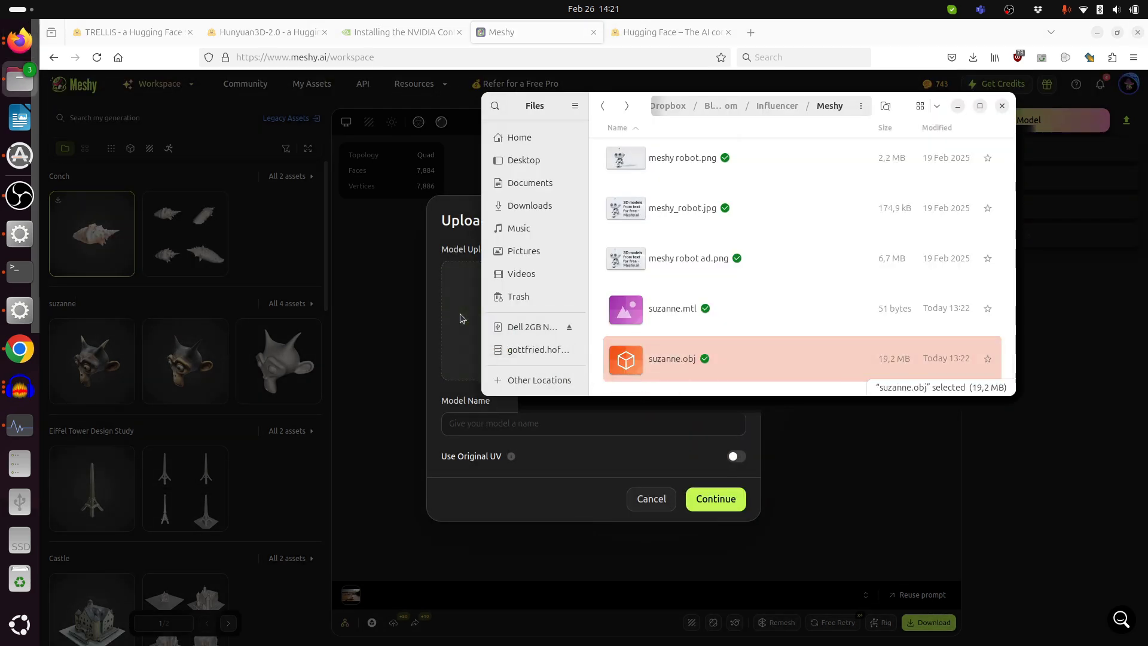
left_click(958, 106)
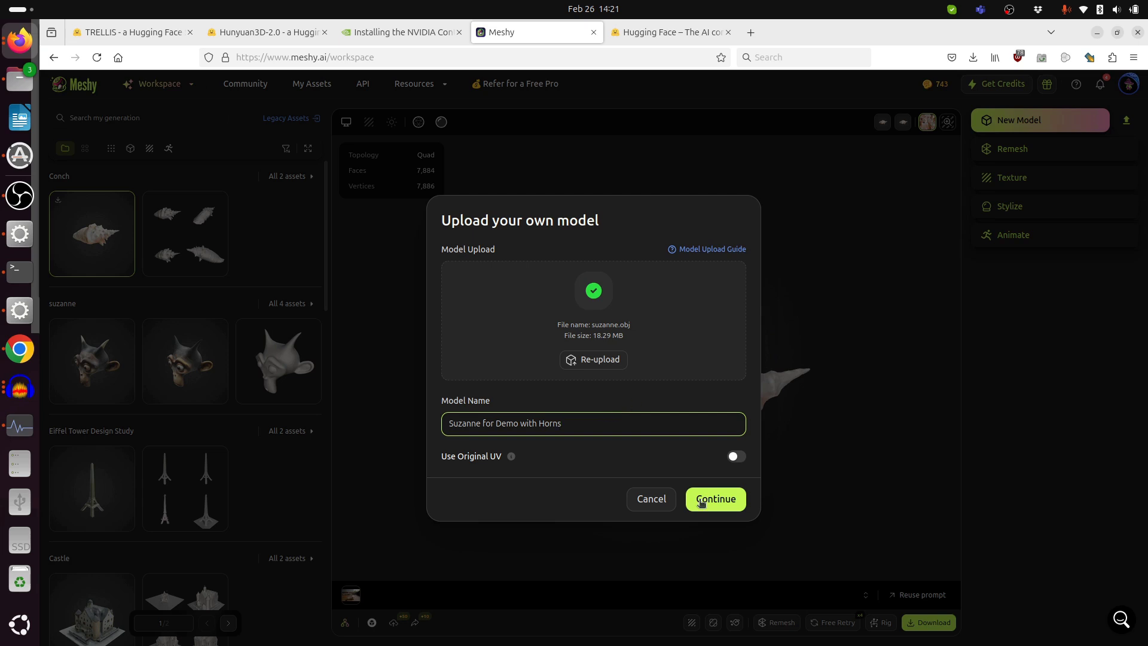
left_click(712, 501)
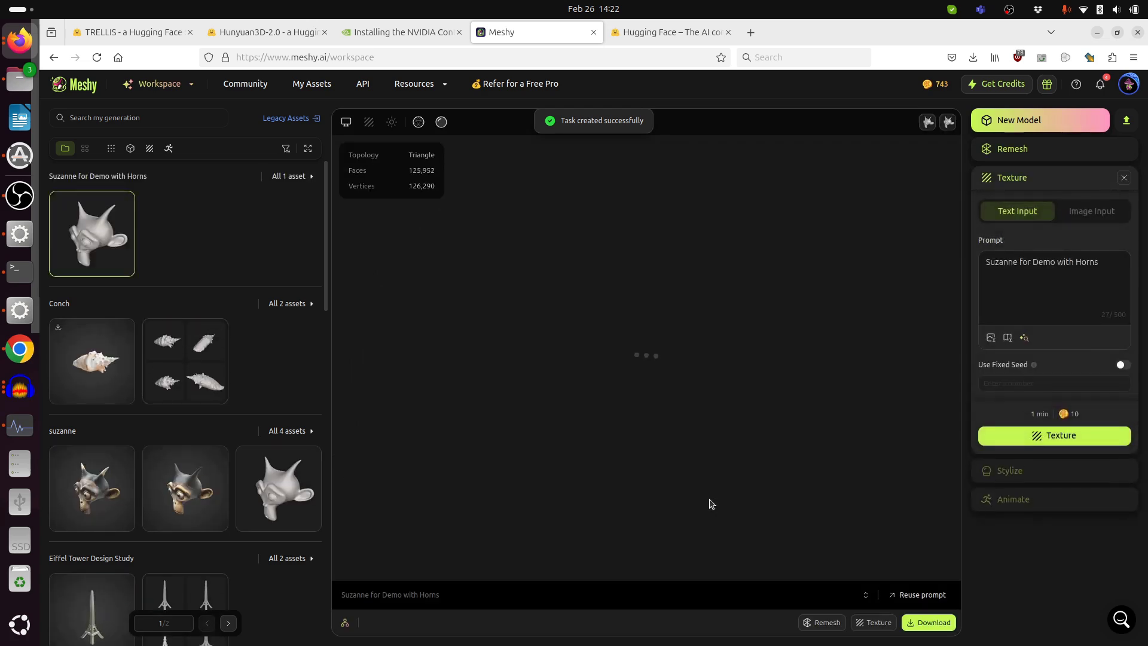
Remesh Suzanne to Adaptive (Low) polycount with Quad topology and orbit the result
left_click(1010, 151)
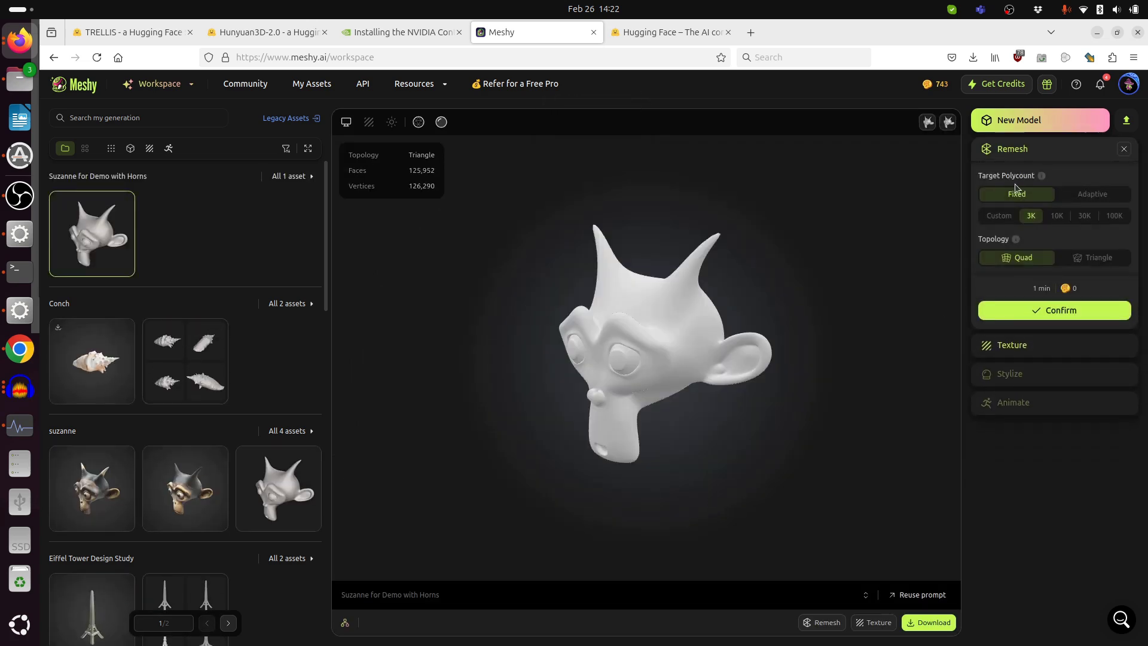
left_click(1089, 197)
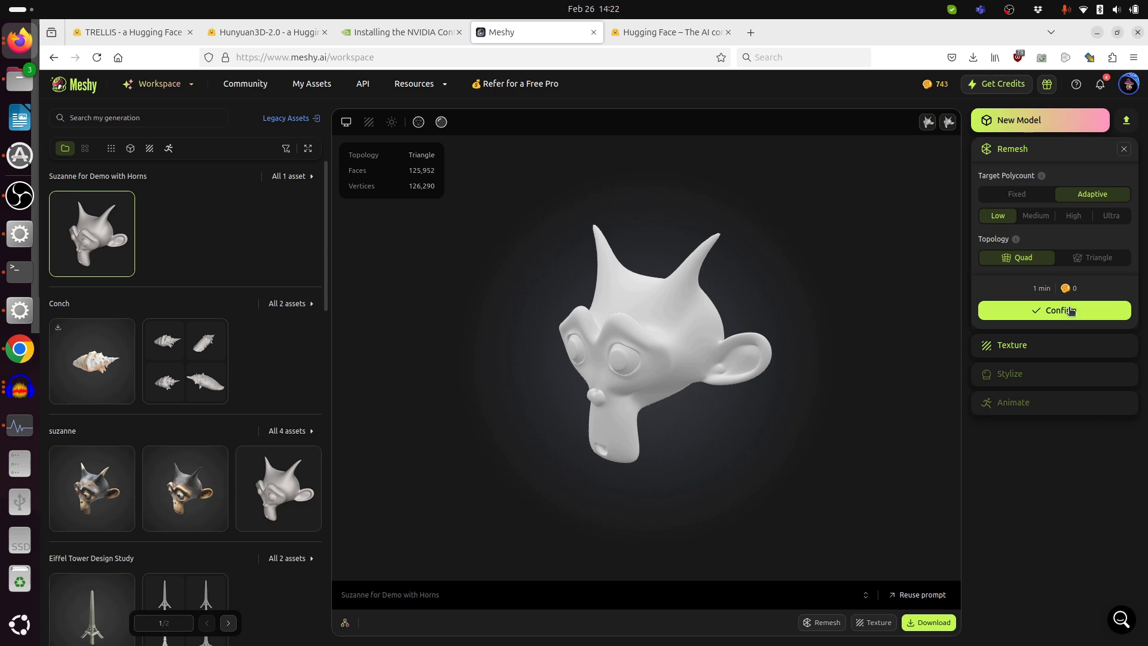
left_click(1051, 311)
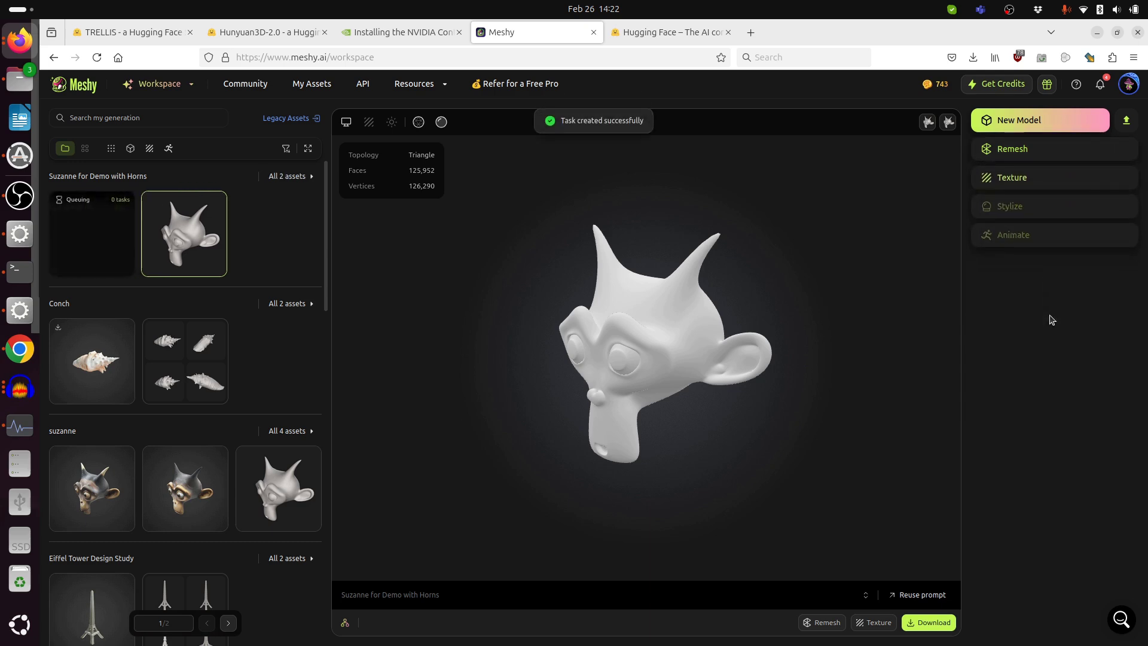
left_click_drag(683, 354, 548, 351)
Compare the original triangle Suzanne with the 5,278-face quad remesh, checking its wireframe from below
left_click(203, 228)
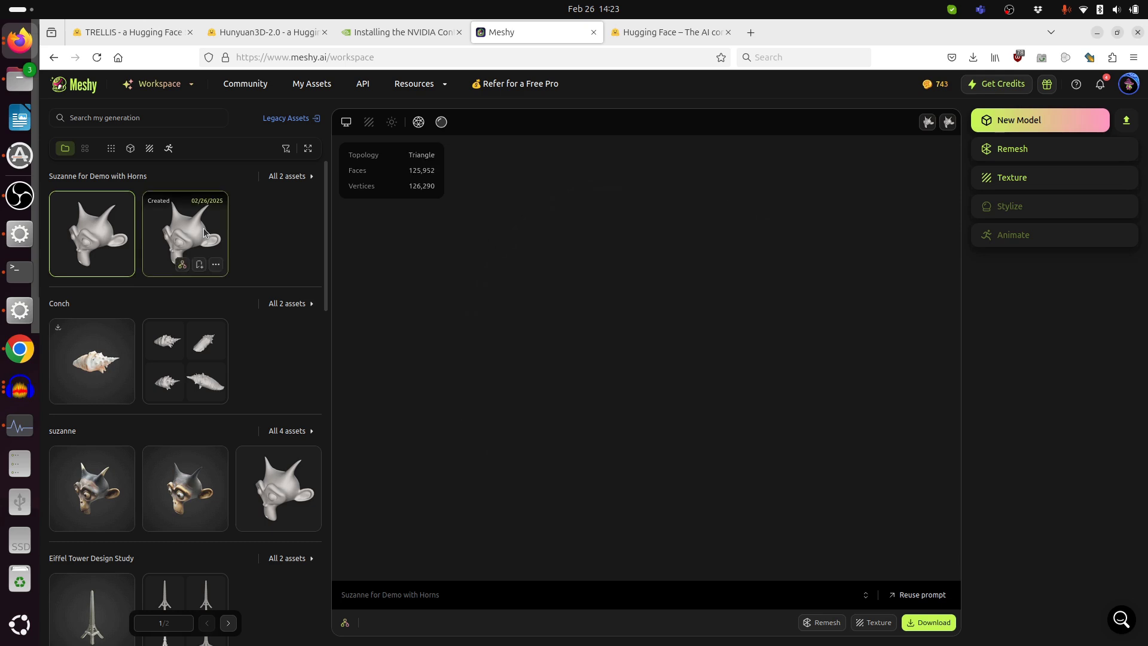
left_click(419, 123)
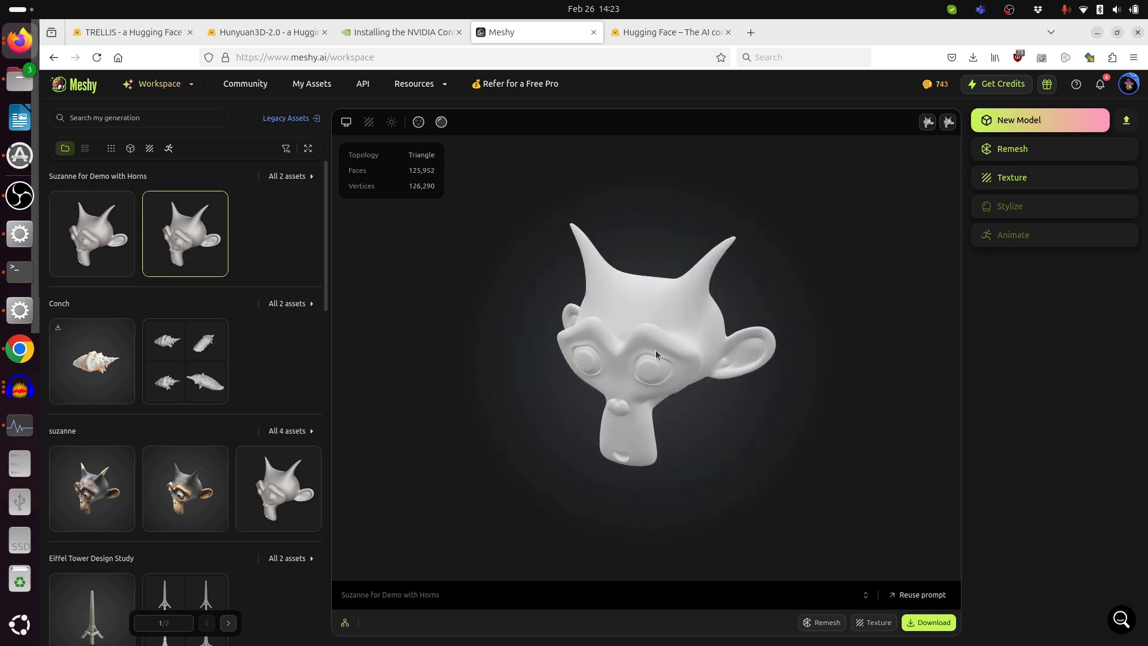
left_click(419, 123)
left_click(108, 220)
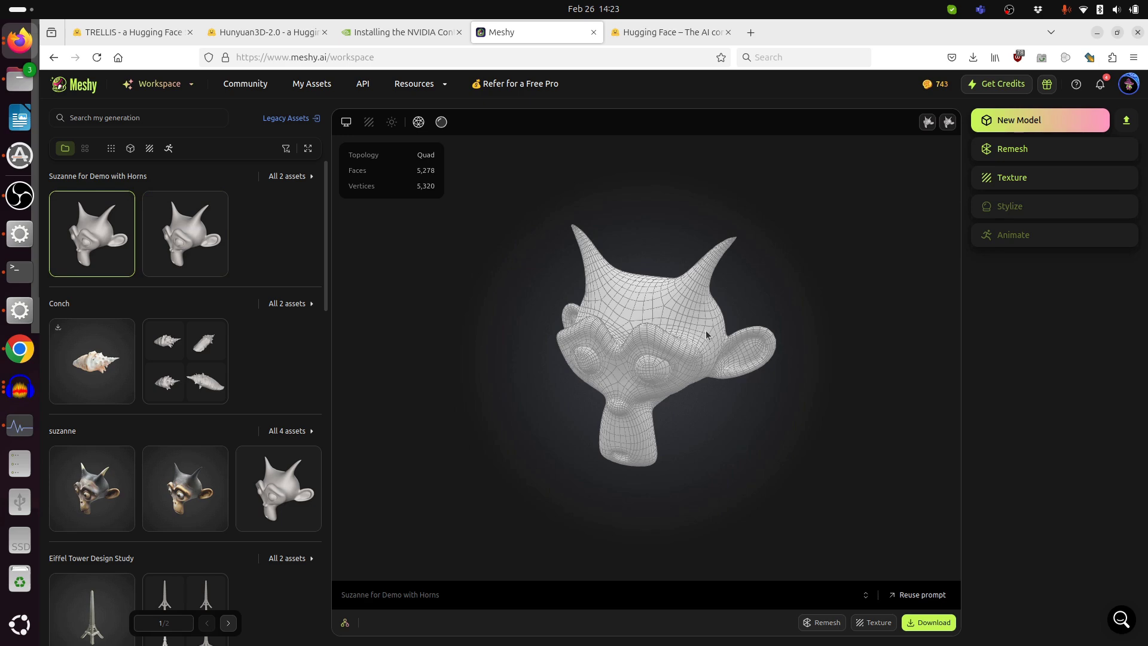
scroll(656, 378, "up", 5)
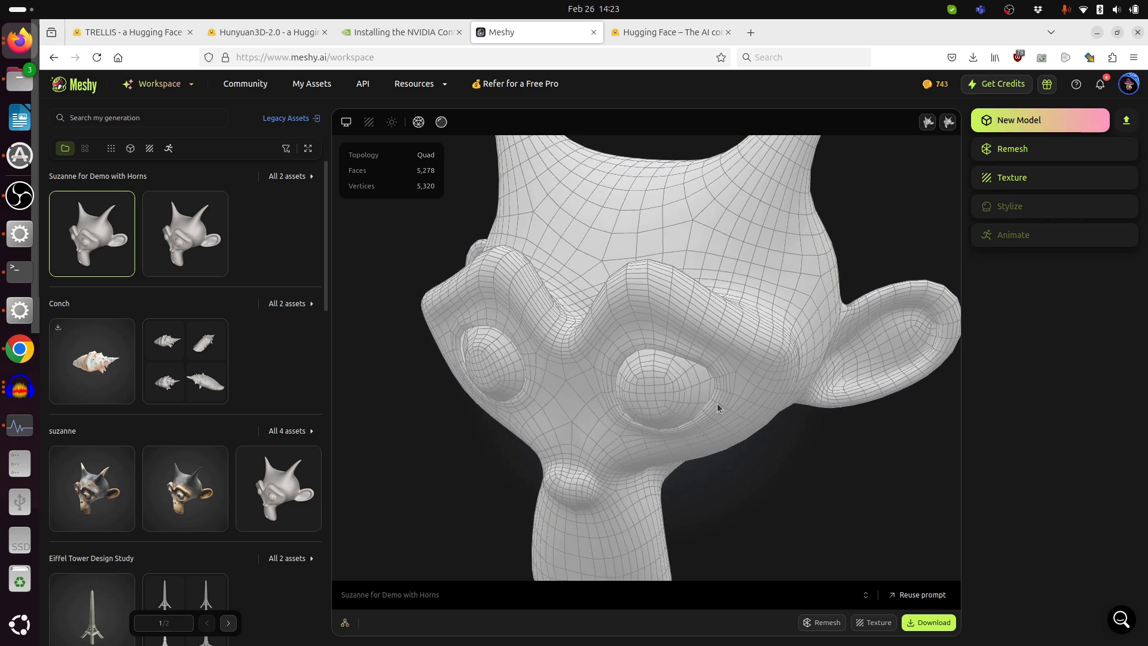
left_click_drag(716, 403, 654, 405)
scroll(654, 406, "down", 5)
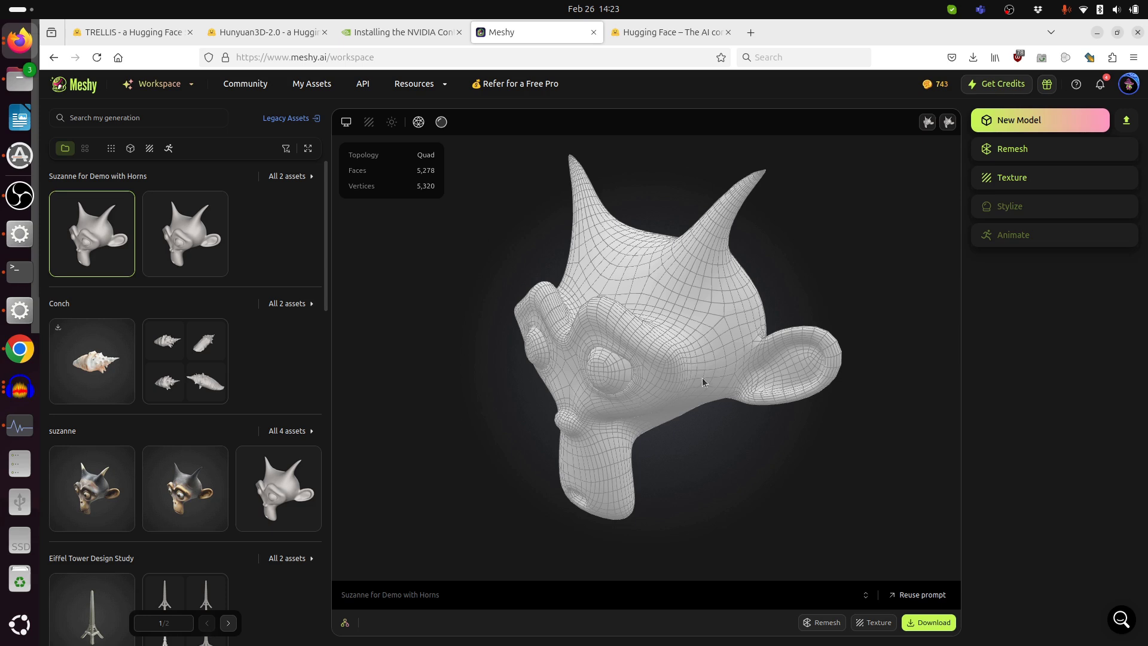
Replace the texture prompt with 'Suzanne the friendly ape with horns.' and generate the texture
left_click(1022, 180)
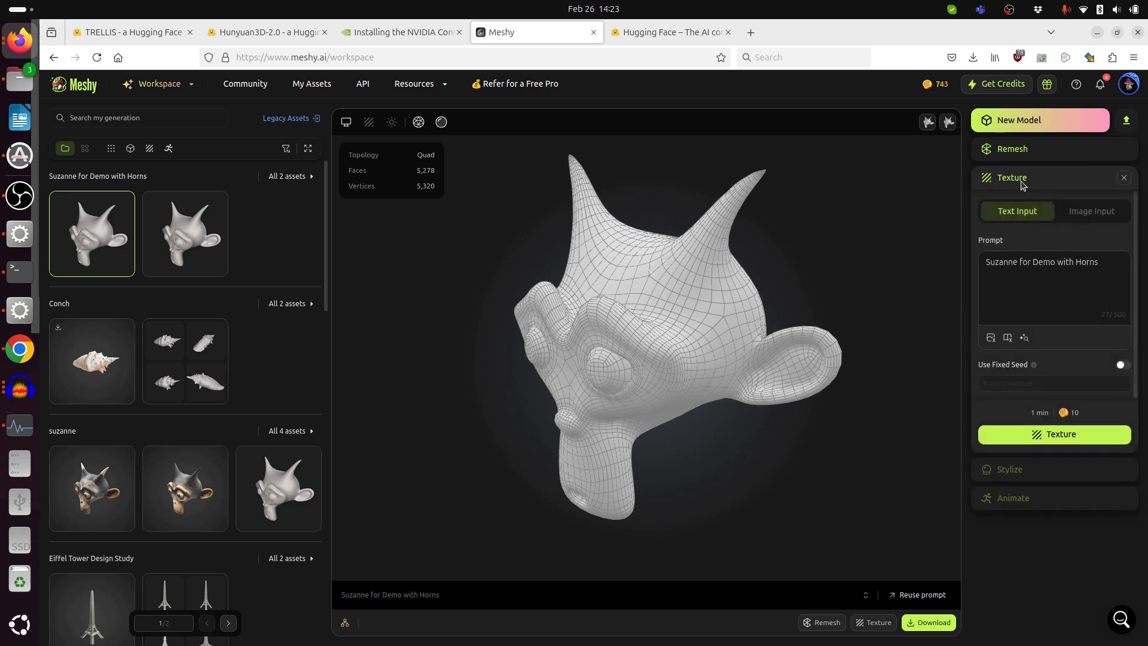
triple_click(1111, 269)
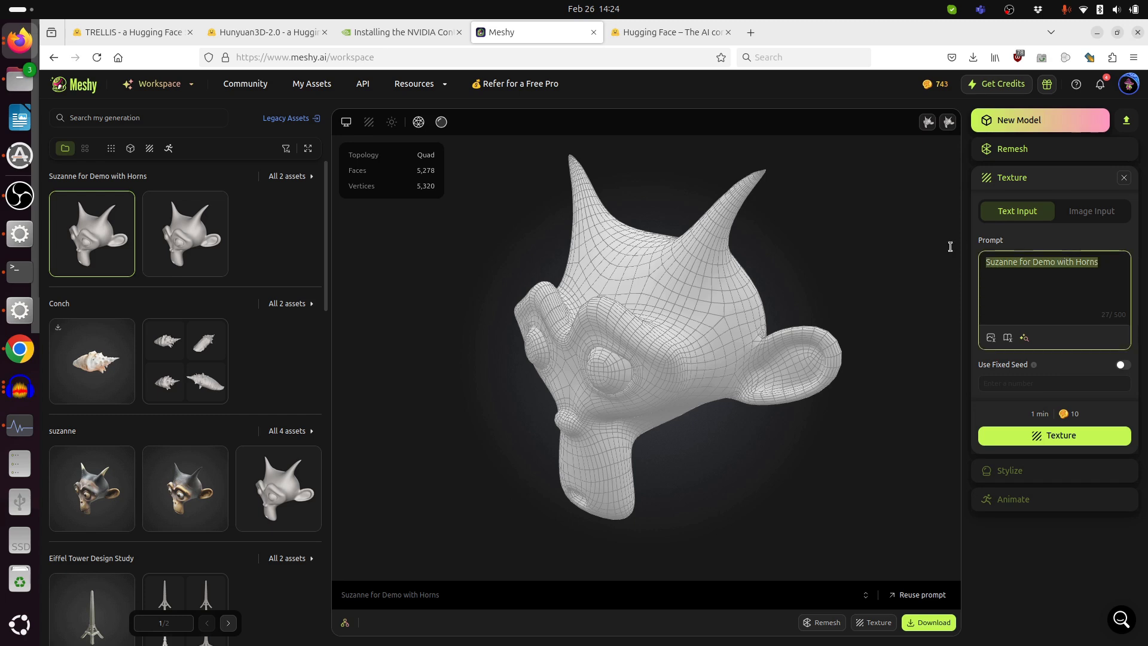
type("Suzanne the friendly ape with horns.")
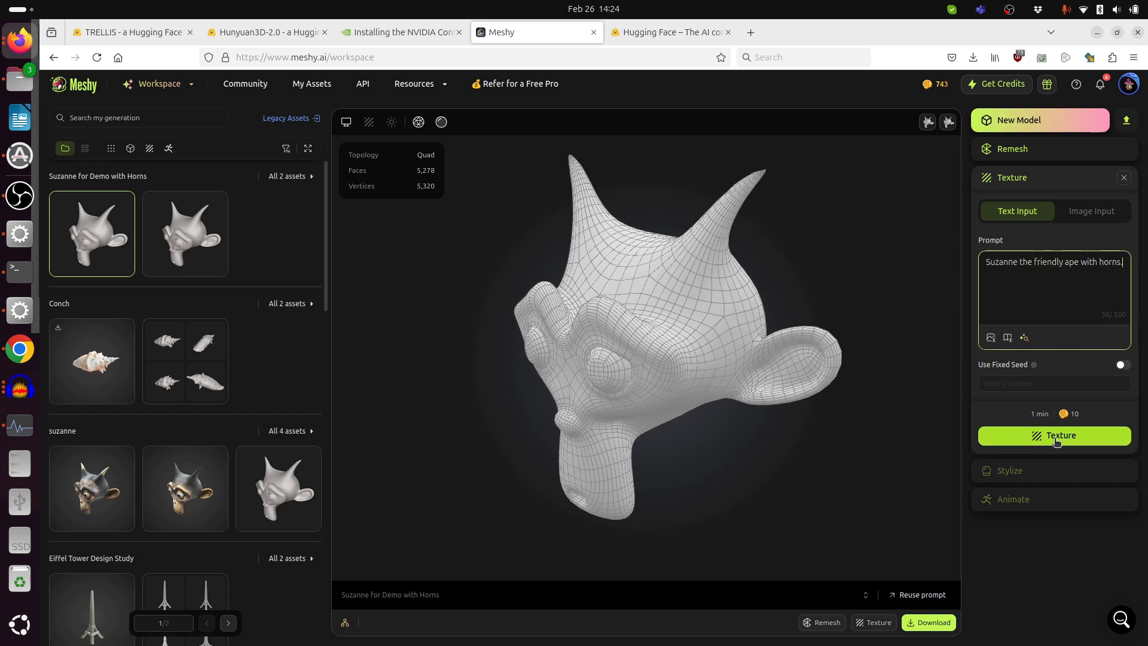
left_click(1057, 440)
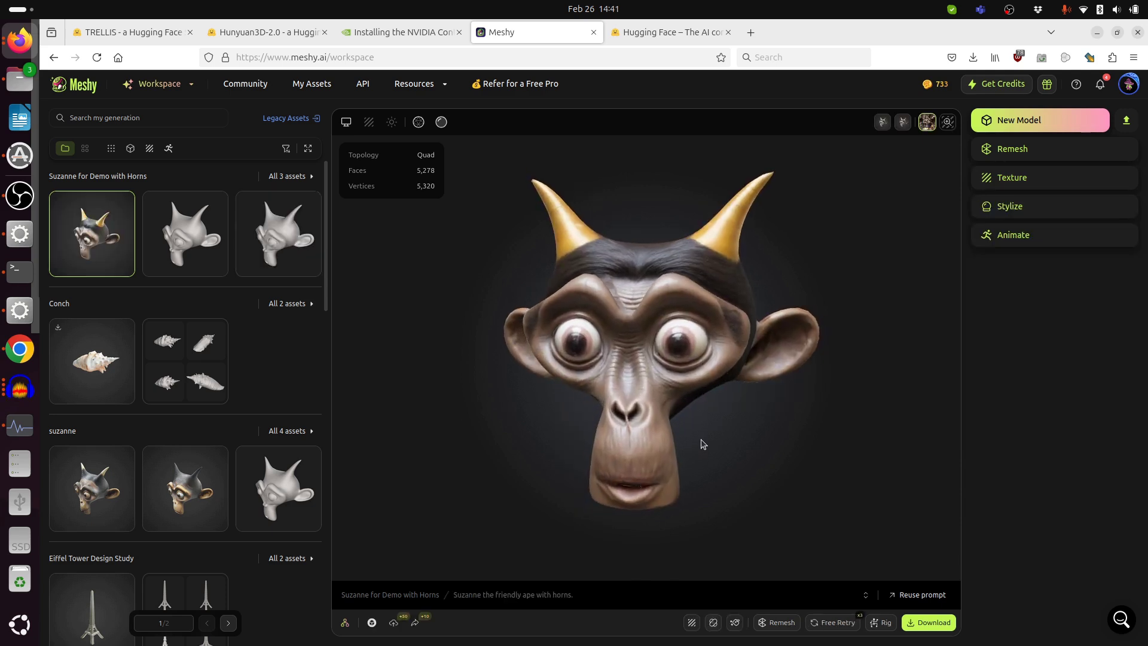
left_click_drag(703, 444, 615, 465)
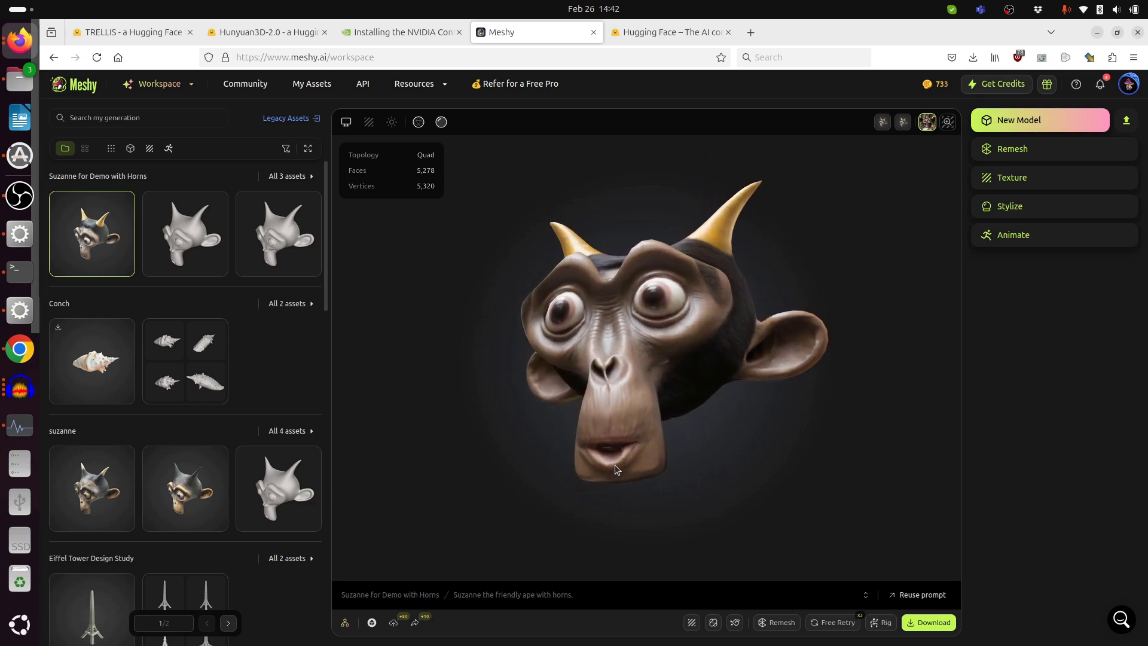
left_click(184, 240)
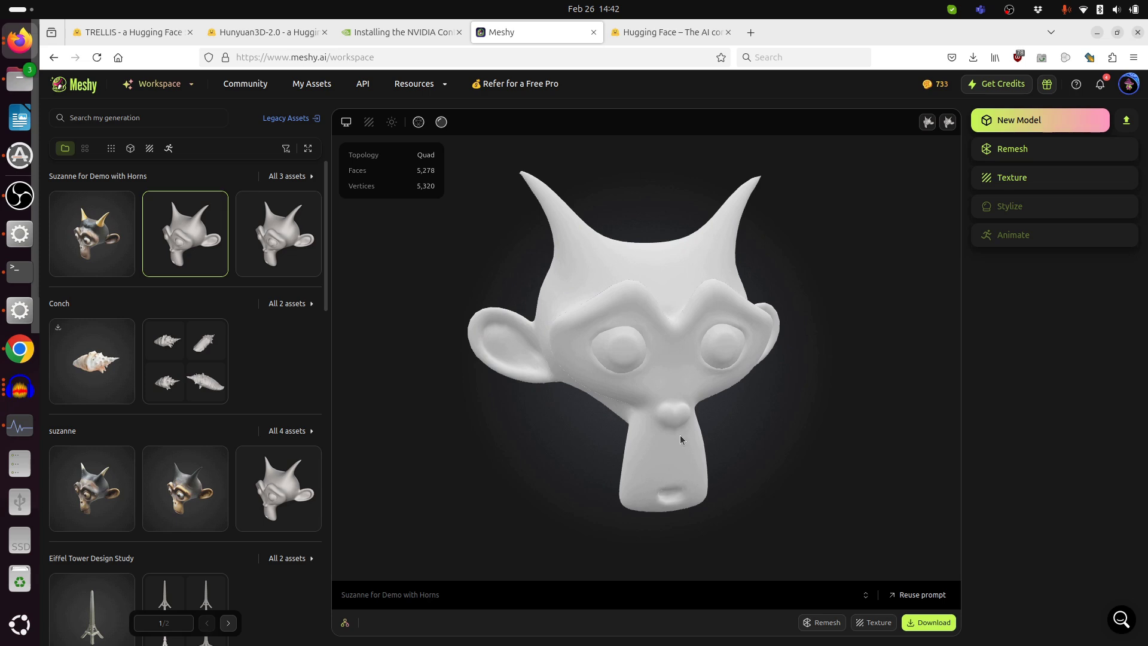
left_click_drag(724, 371, 685, 367)
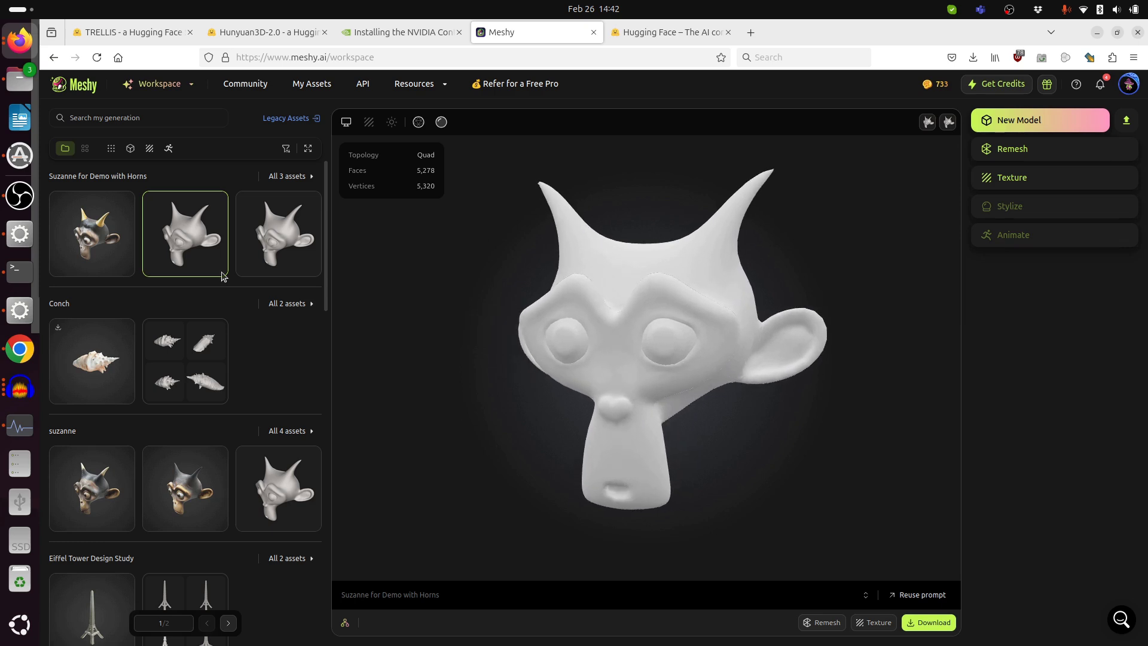
left_click(73, 237)
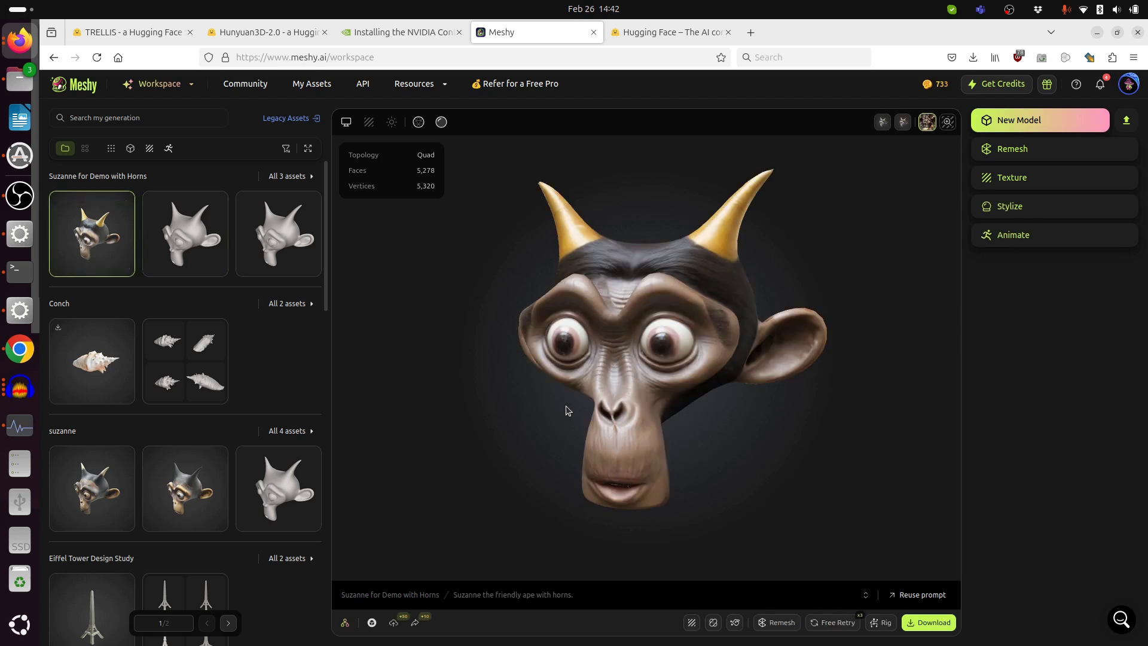
left_click_drag(583, 426, 606, 462)
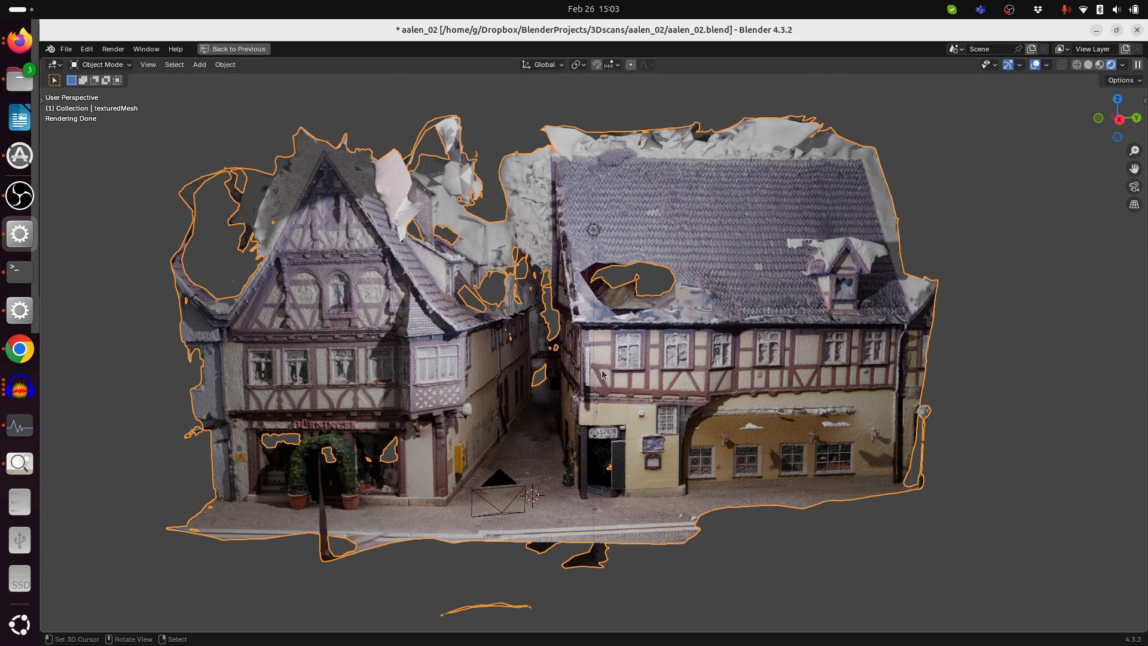
scroll(591, 408, "down", 1)
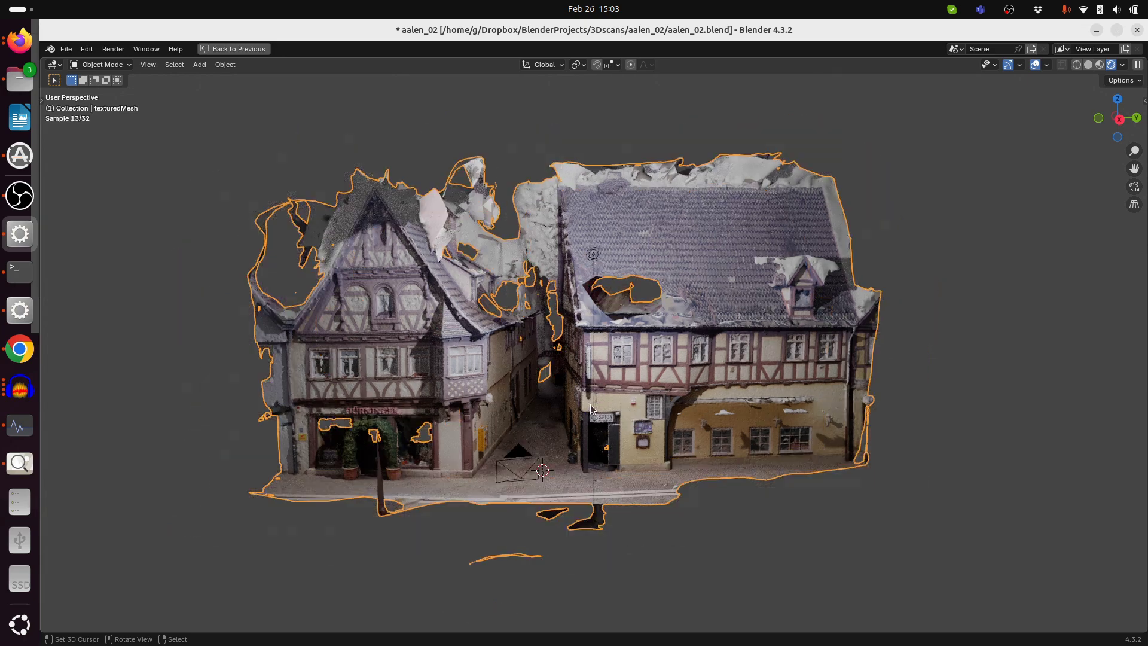
middle_click_drag(575, 403, 589, 166)
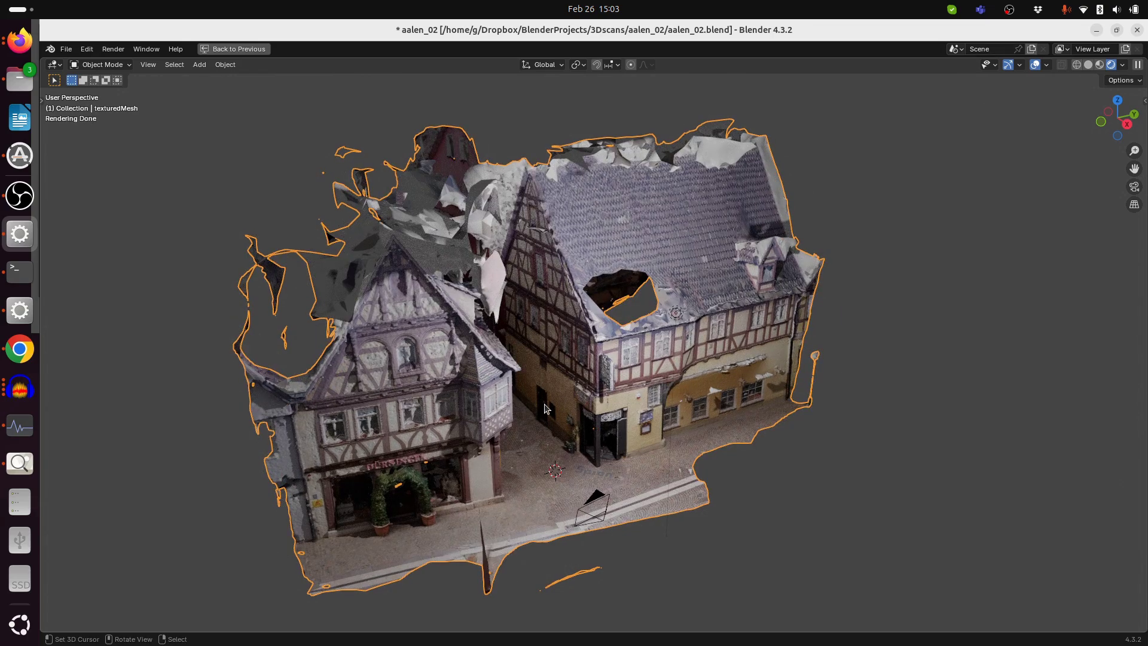
middle_click_drag(545, 409, 199, 183)
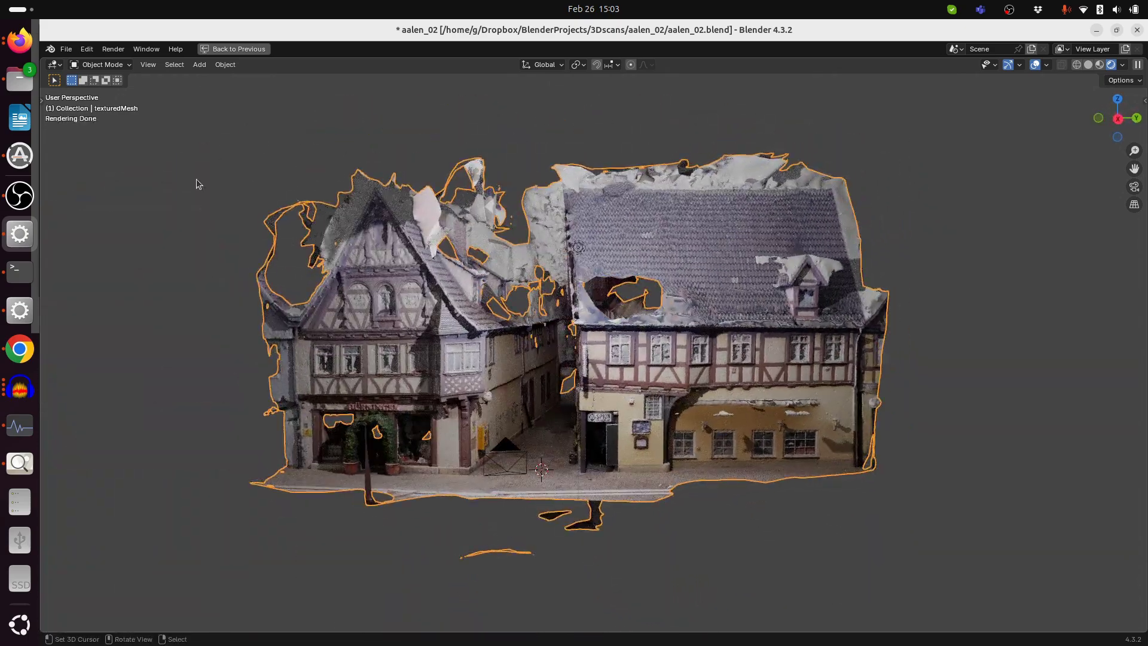
Orbit the Historic Urban Corner Gritty house to a frontal view and open its reference photo
left_click(20, 40)
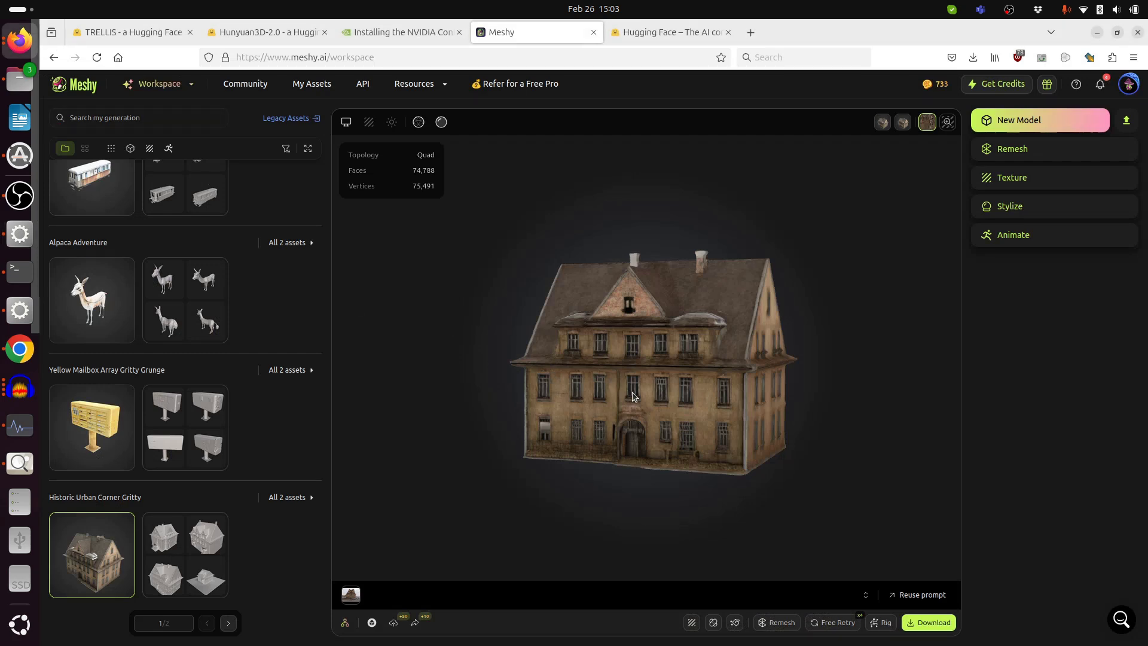
left_click_drag(633, 397, 501, 369)
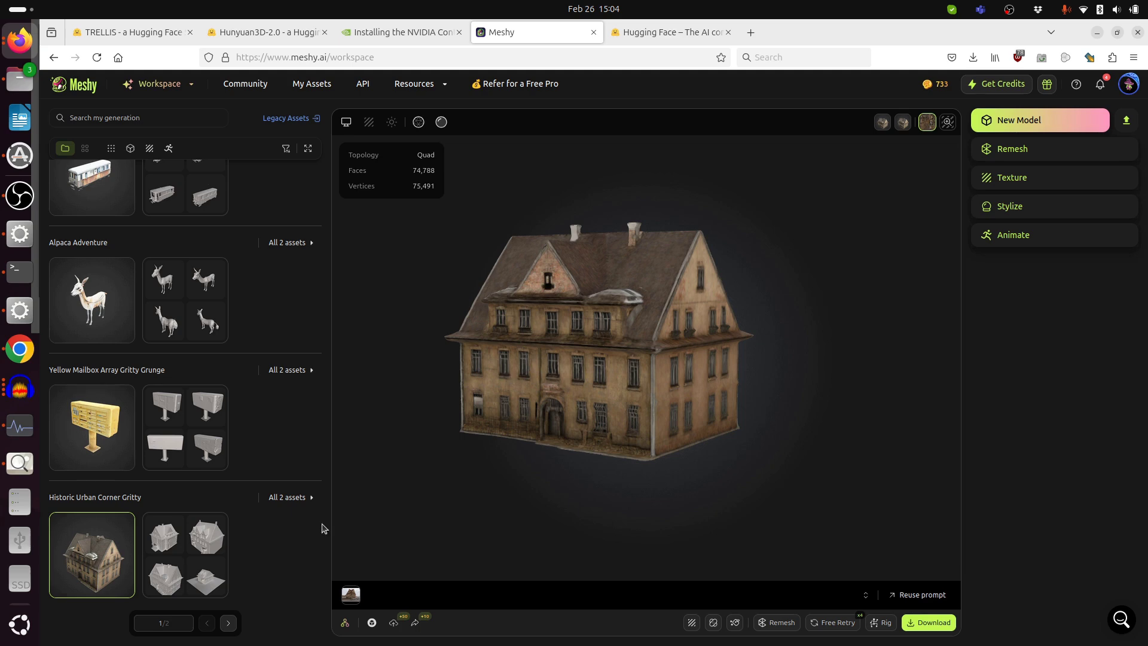
left_click(20, 463)
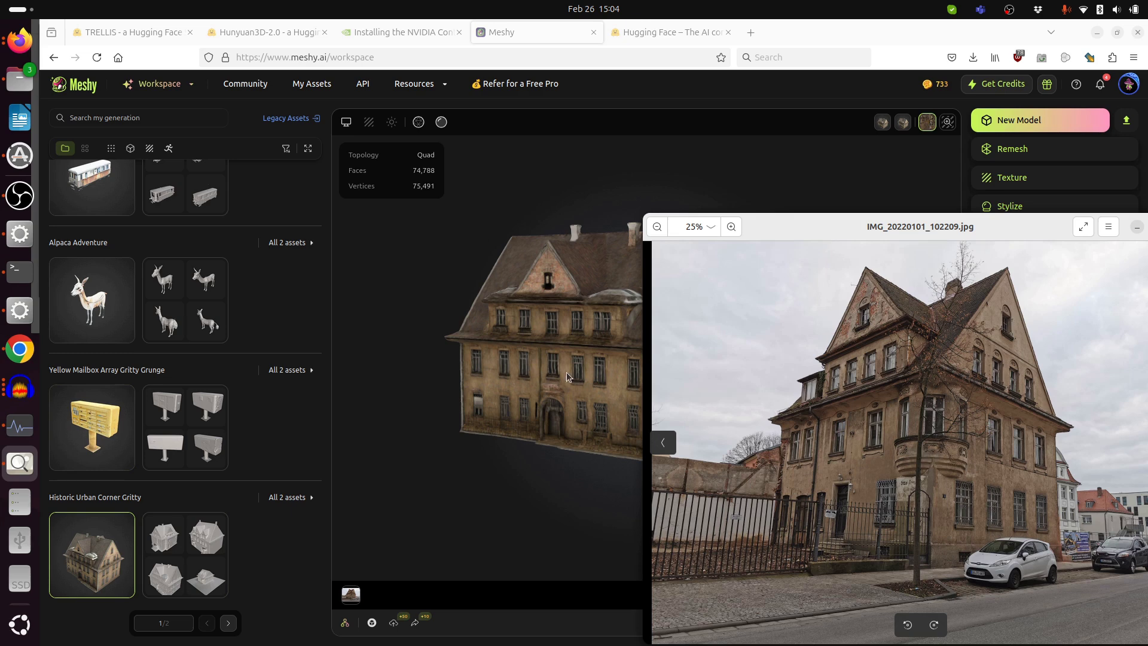
Bring the Meshy window with the Vintage Elegance Chair in front of the photo
left_click(592, 442)
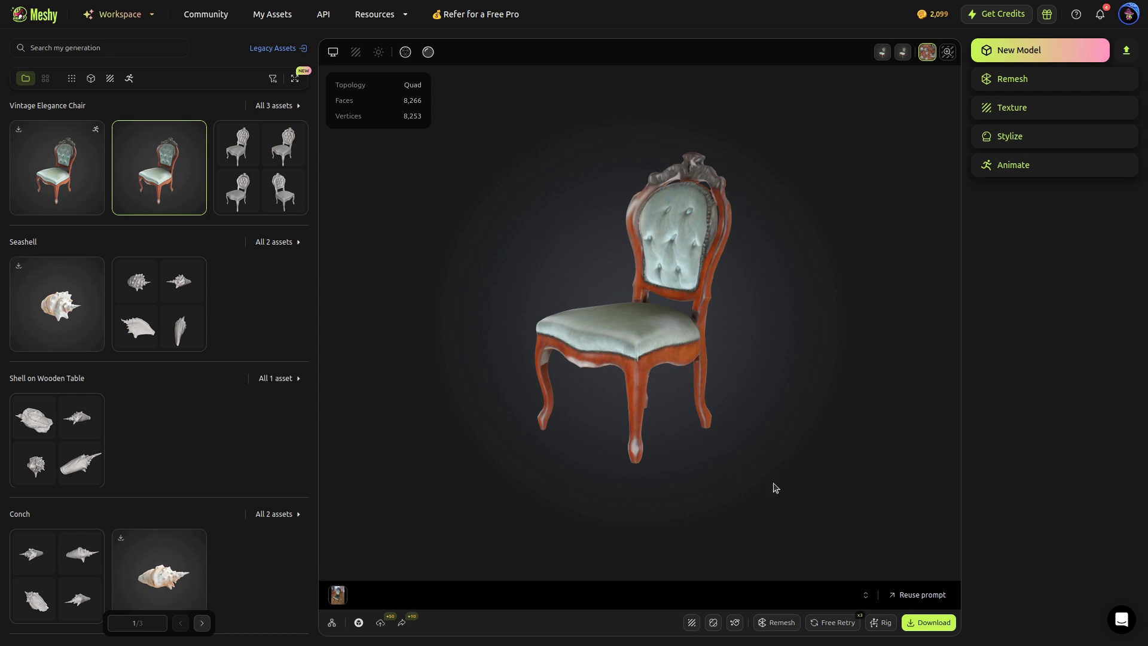
Start rigging the chair as a quadruped dog character and advance to marker placement
left_click(882, 623)
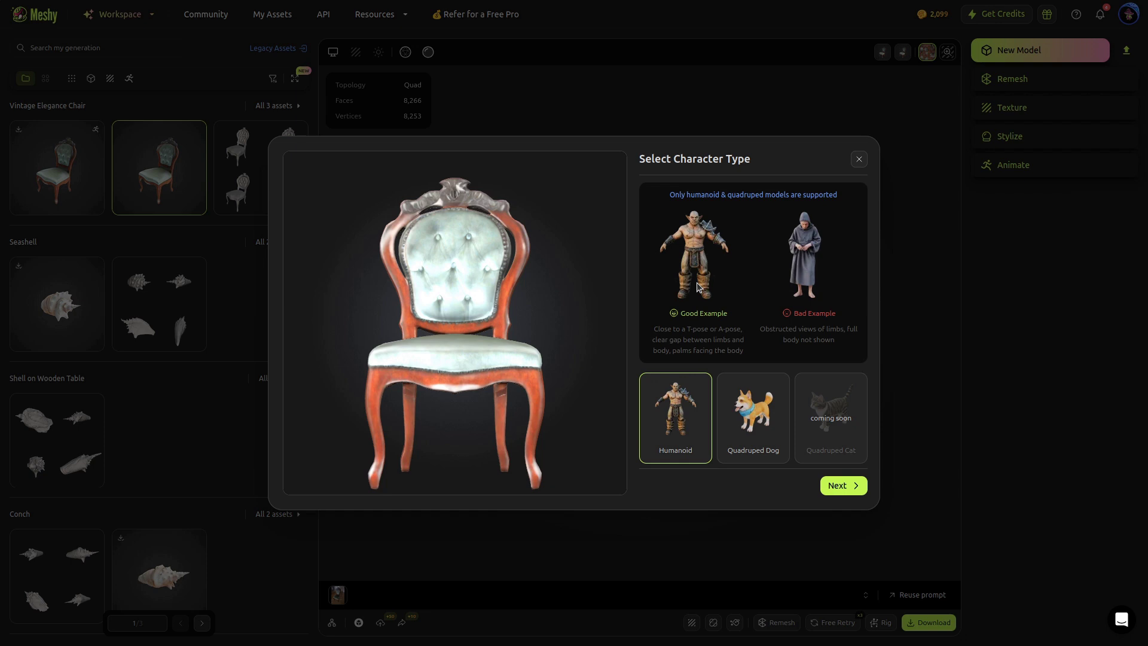
left_click(754, 431)
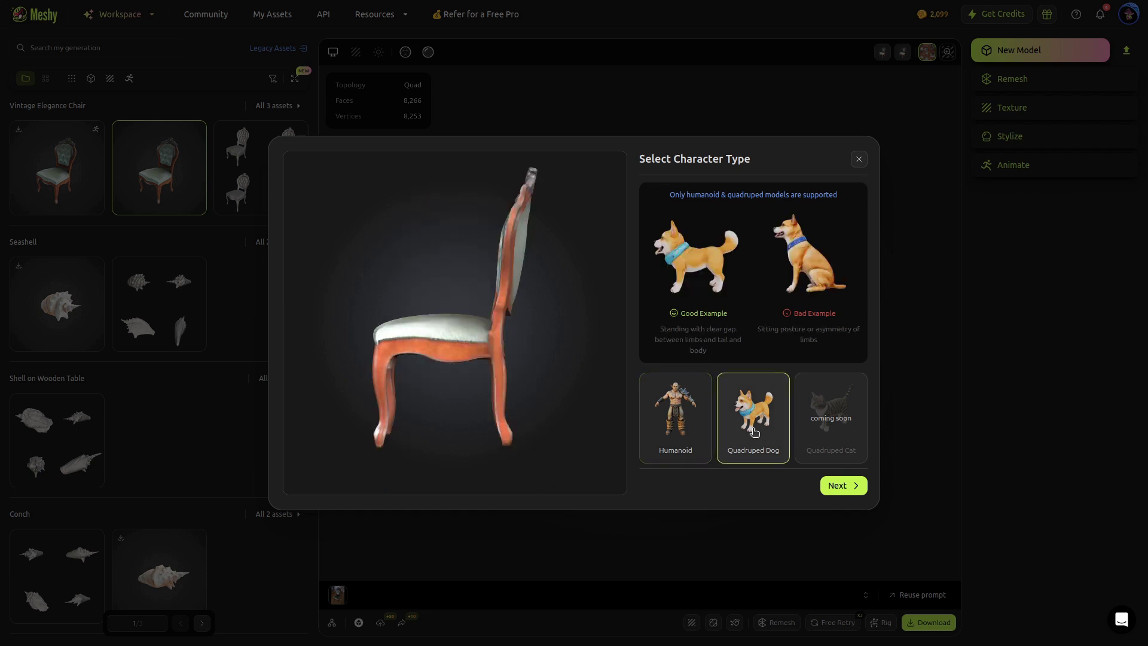
left_click(840, 486)
left_click(842, 486)
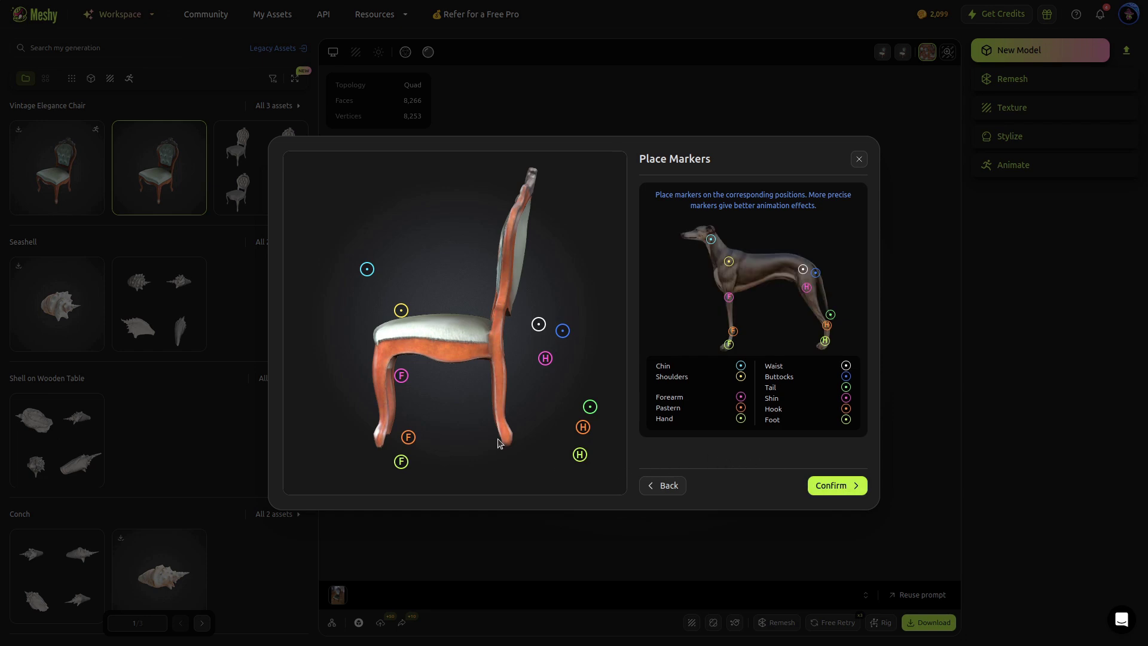
Place the front and back leg markers (hand, forearm, pastern, shin, hook, foot) on the chair legs
mouse_move(401, 461)
left_mouse_down()
mouse_move(378, 443)
mouse_move(382, 427)
left_mouse_up()
left_click_drag(401, 375, 378, 383)
left_click_drag(580, 455, 507, 439)
left_click_drag(583, 427, 499, 419)
left_click_drag(545, 358, 500, 381)
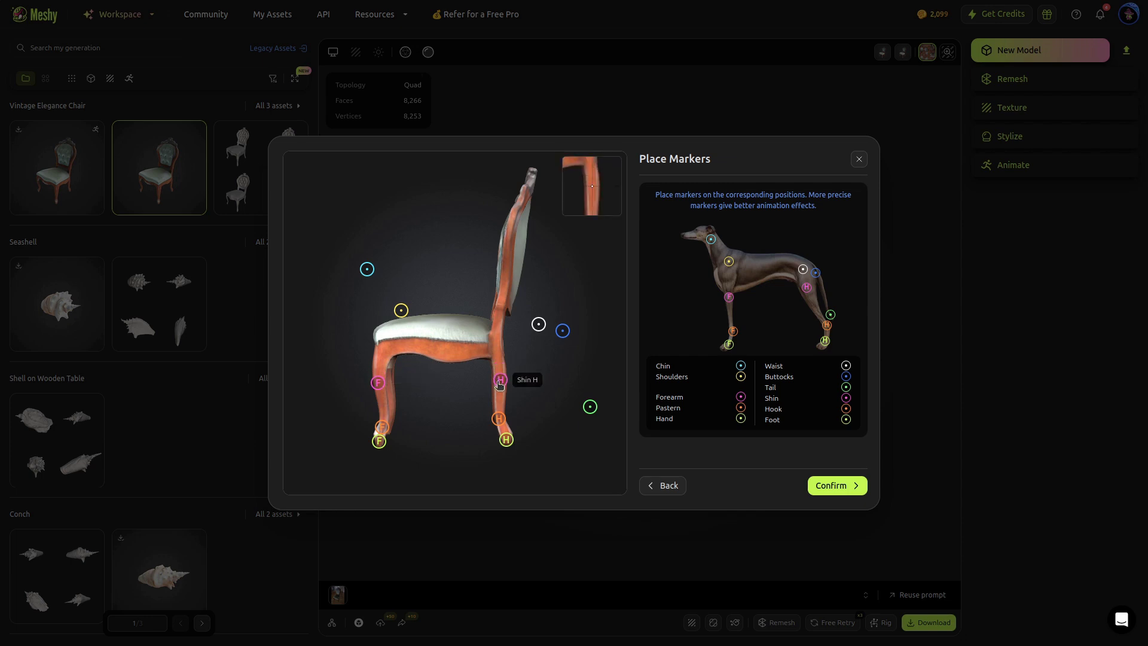
Place shoulders, chin, waist and buttocks markers on the seat, the tail atop the chair back, and confirm
left_click_drag(591, 407, 551, 369)
left_click_drag(401, 310, 392, 343)
left_click_drag(367, 269, 379, 332)
left_click_drag(539, 324, 479, 343)
left_click_drag(562, 330, 498, 327)
left_click_drag(551, 368, 532, 170)
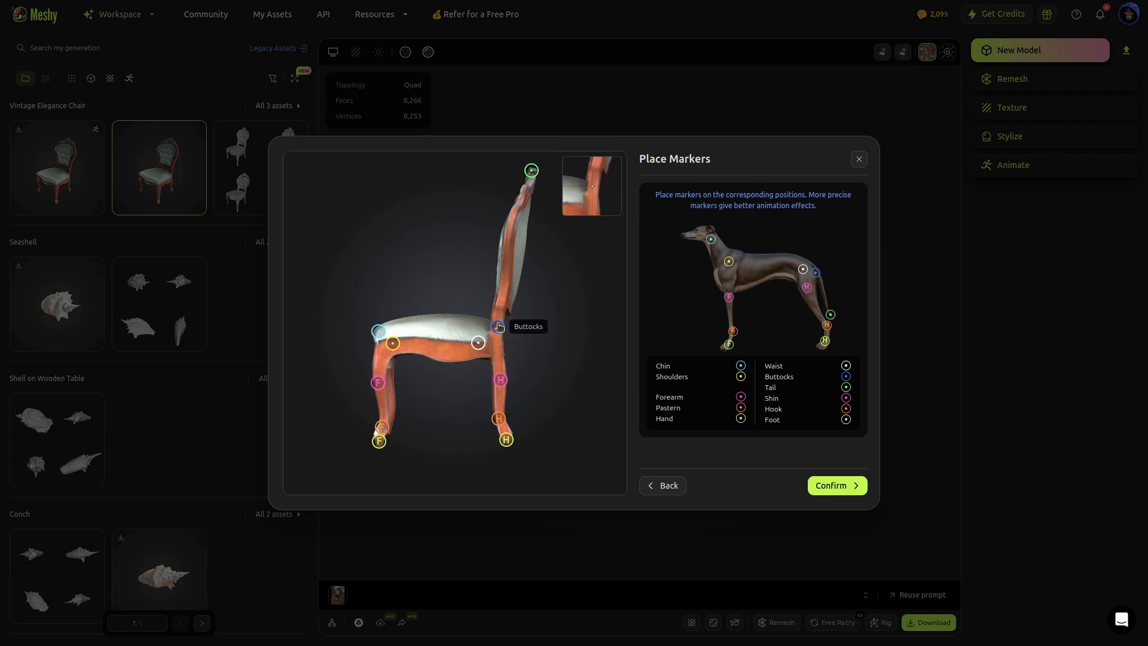
left_click(832, 485)
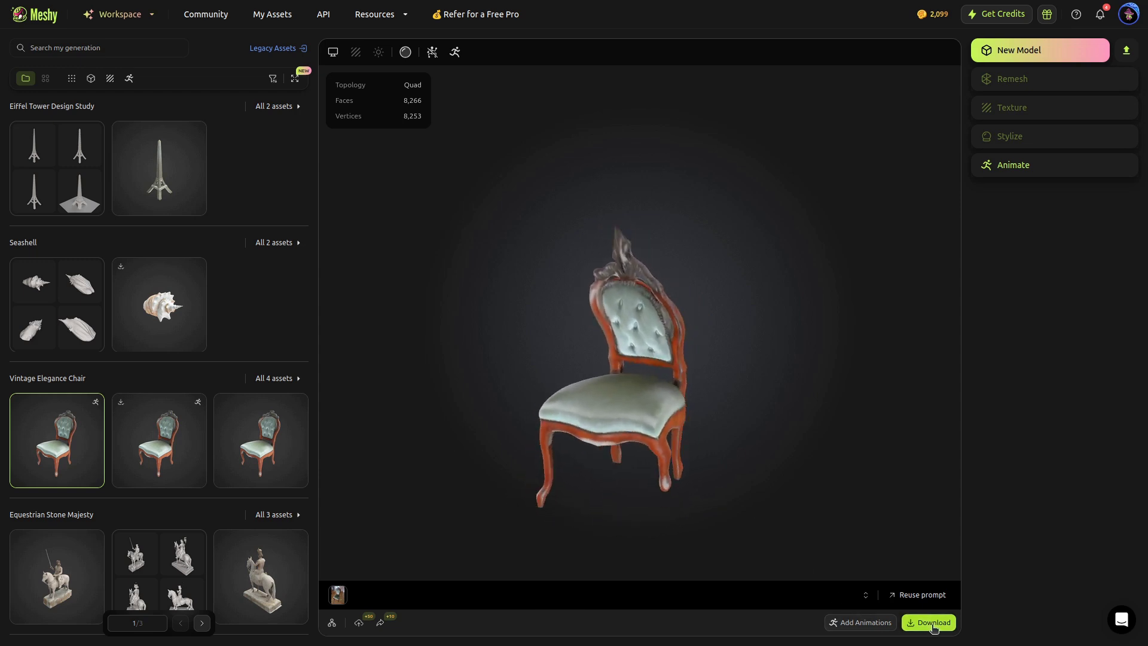
Add the Walking animation to the rigged chair and download it in glb format
left_click(864, 622)
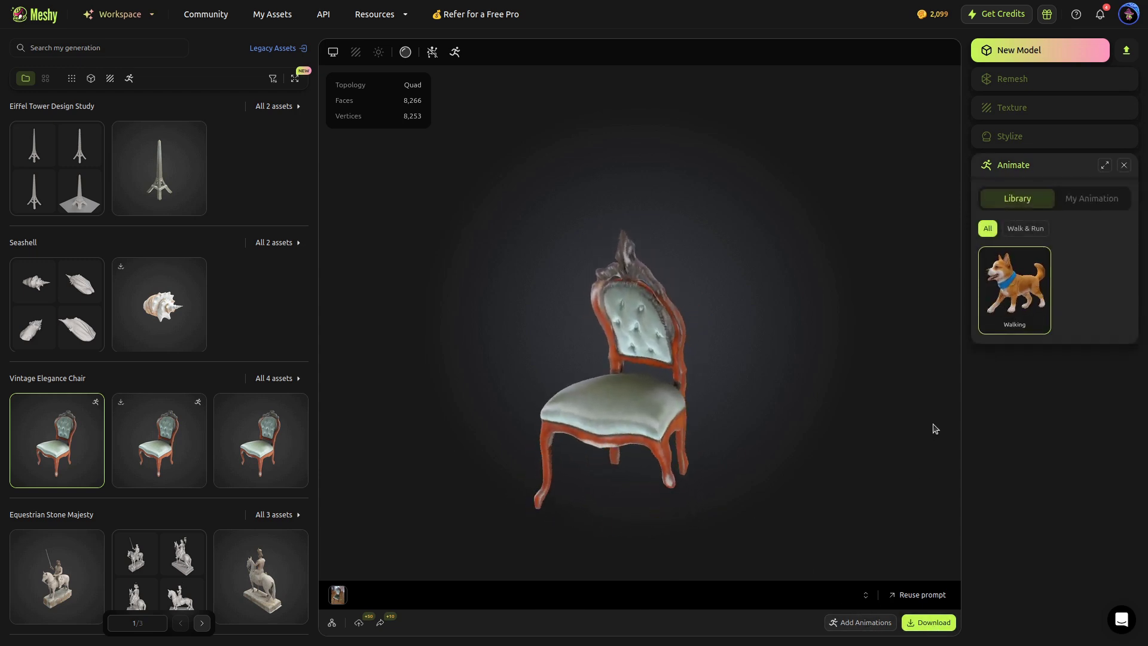
left_click(1024, 308)
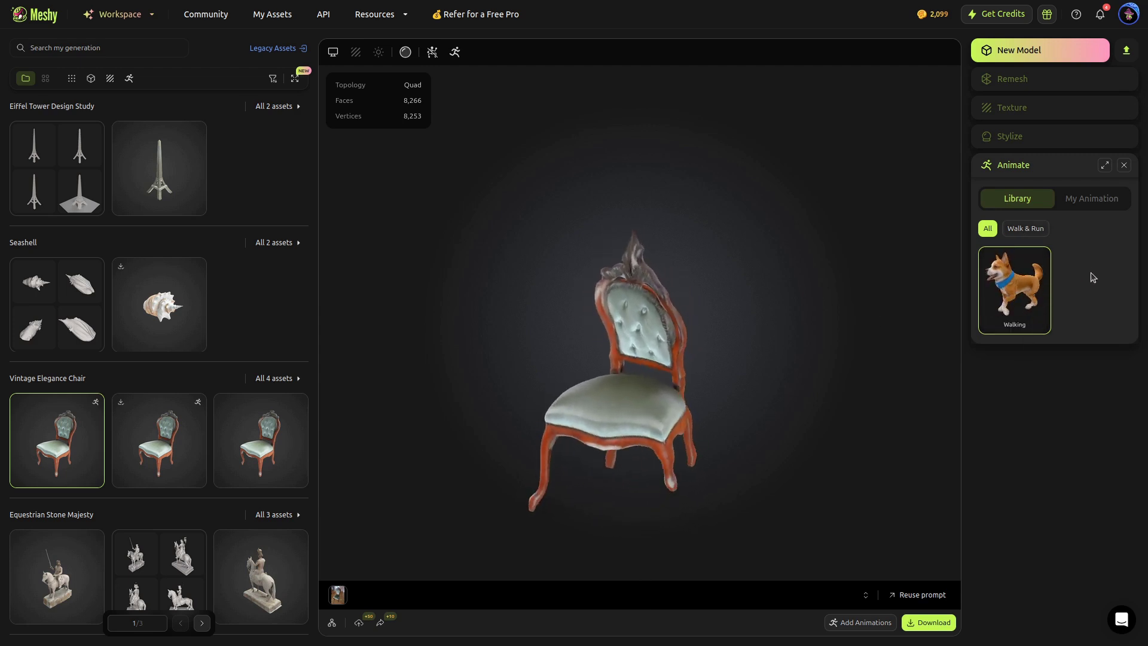
left_click(927, 622)
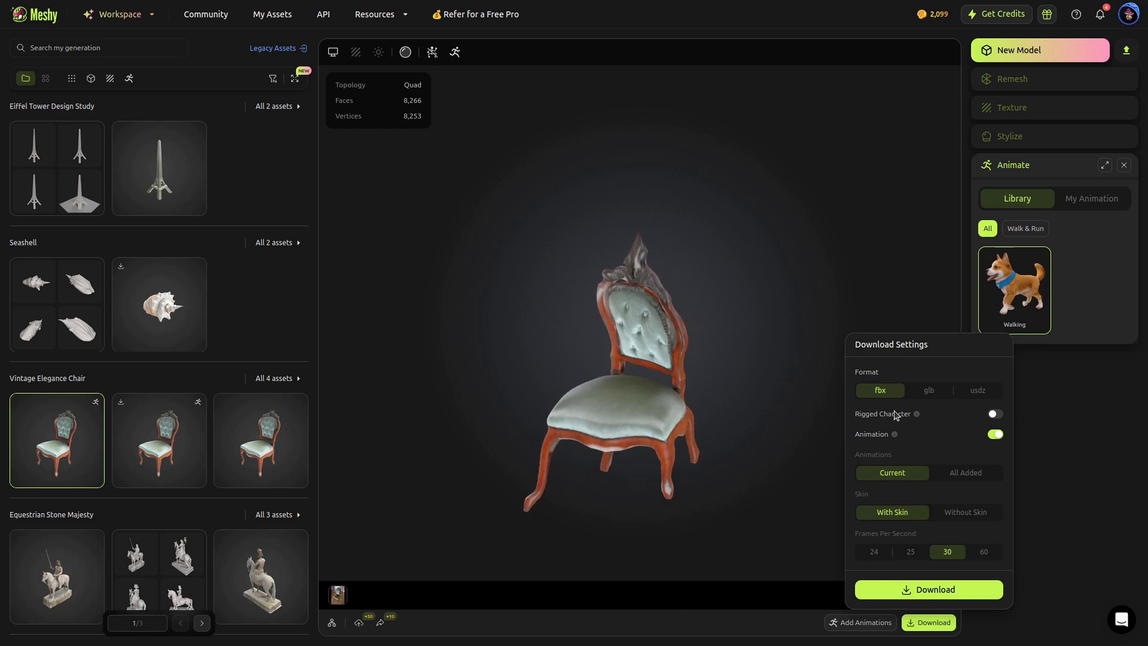
left_click(929, 391)
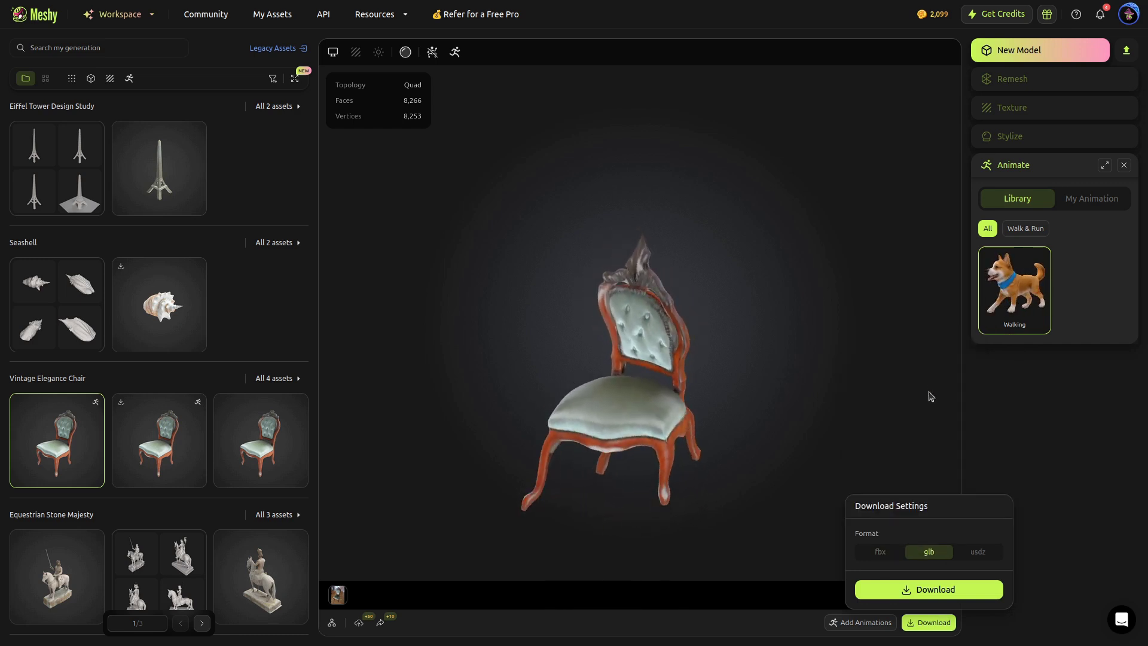
left_click(931, 590)
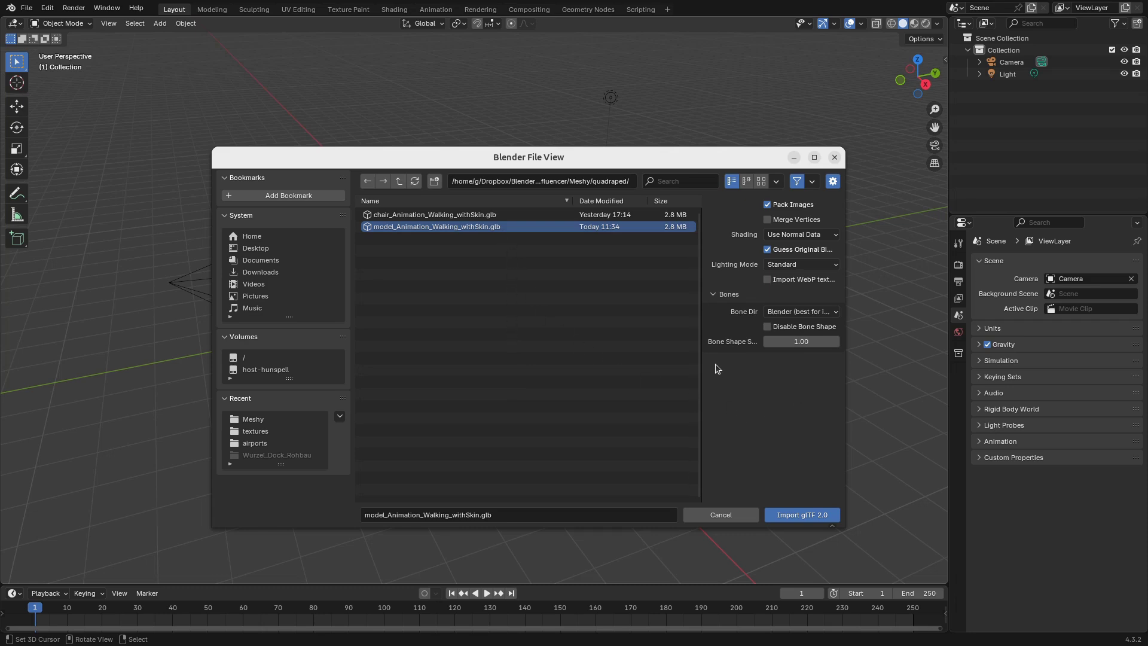
Import the walking chair glb with Bone Shape Scale 0.01, Merge Vertices on, and Use Normal Data shading
left_click(798, 341)
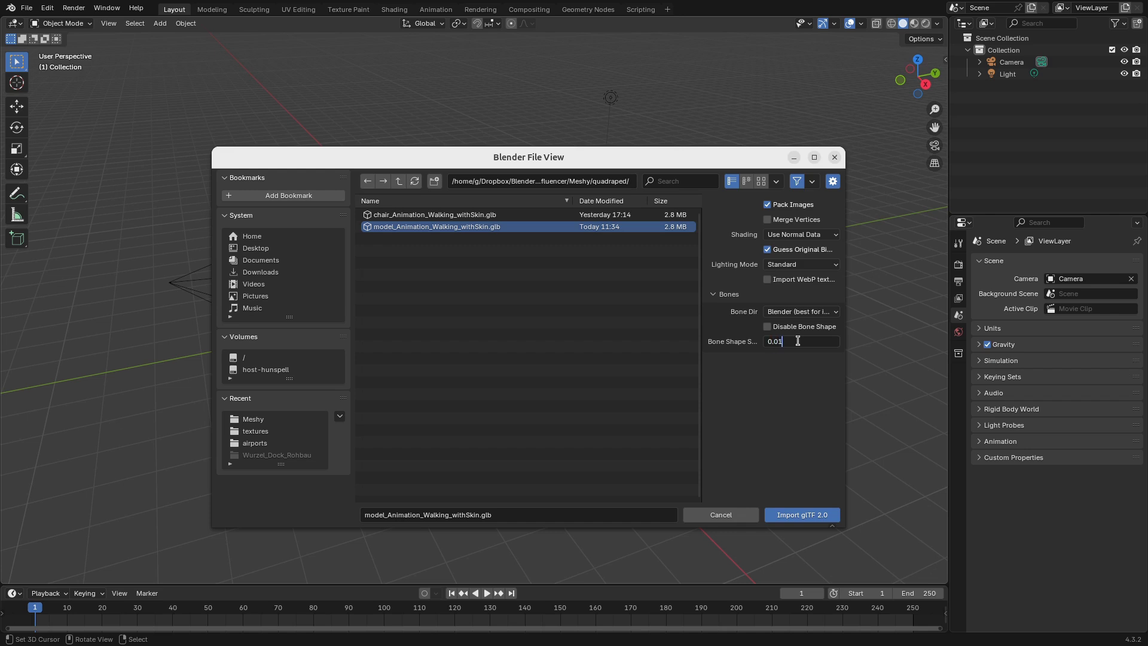
key("Return")
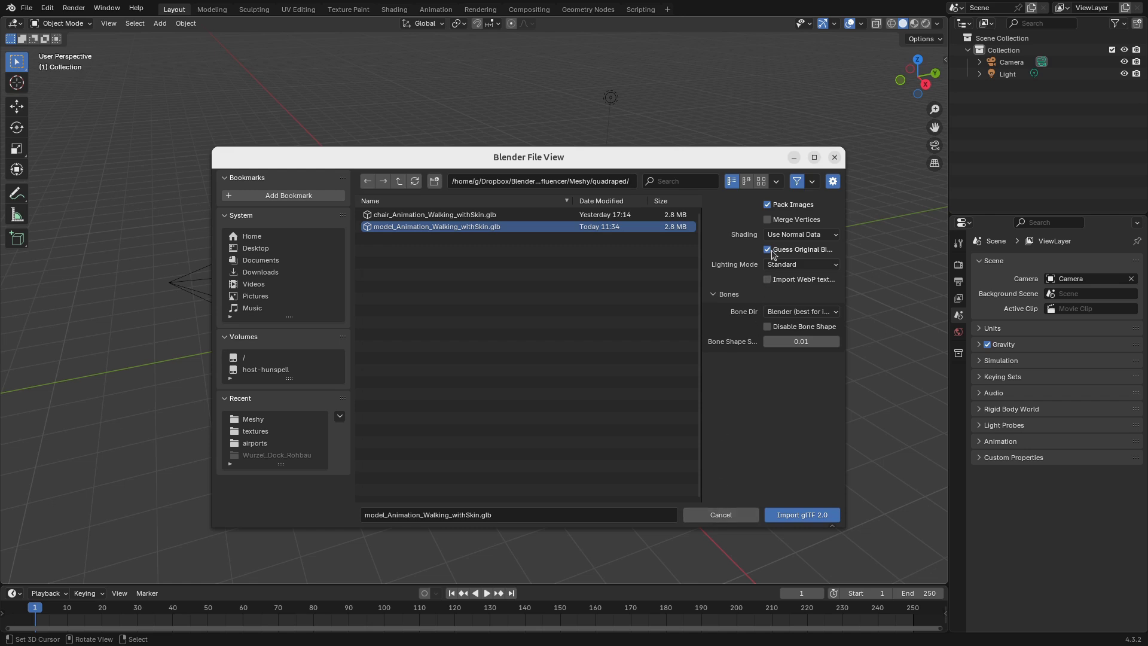
left_click(770, 222)
left_click(795, 236)
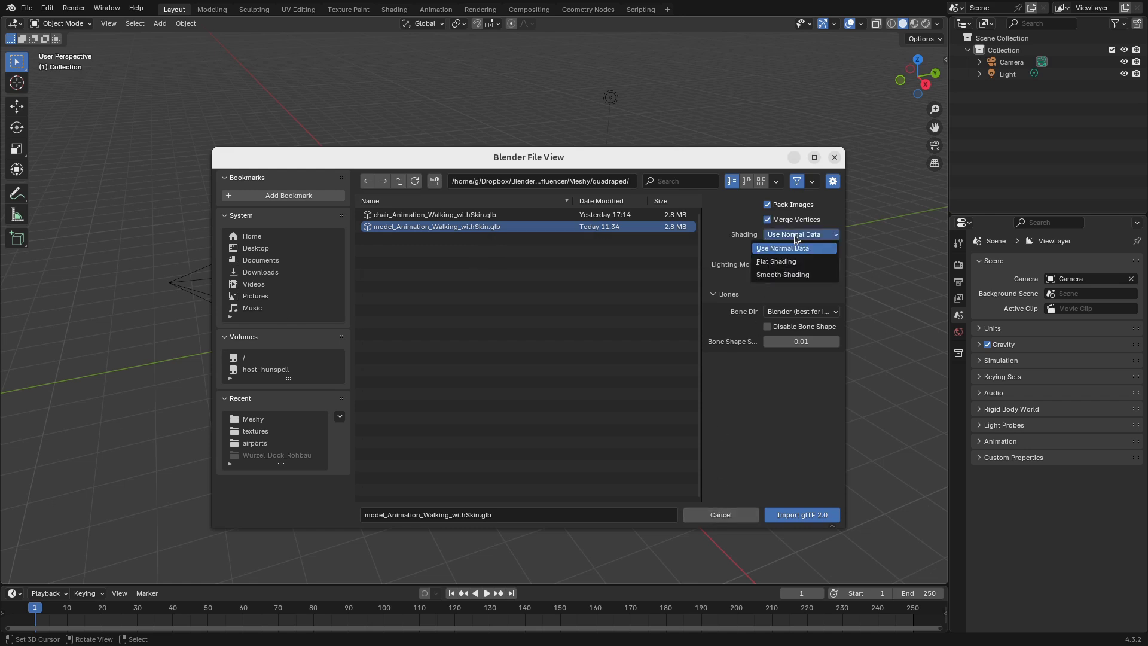
left_click(796, 238)
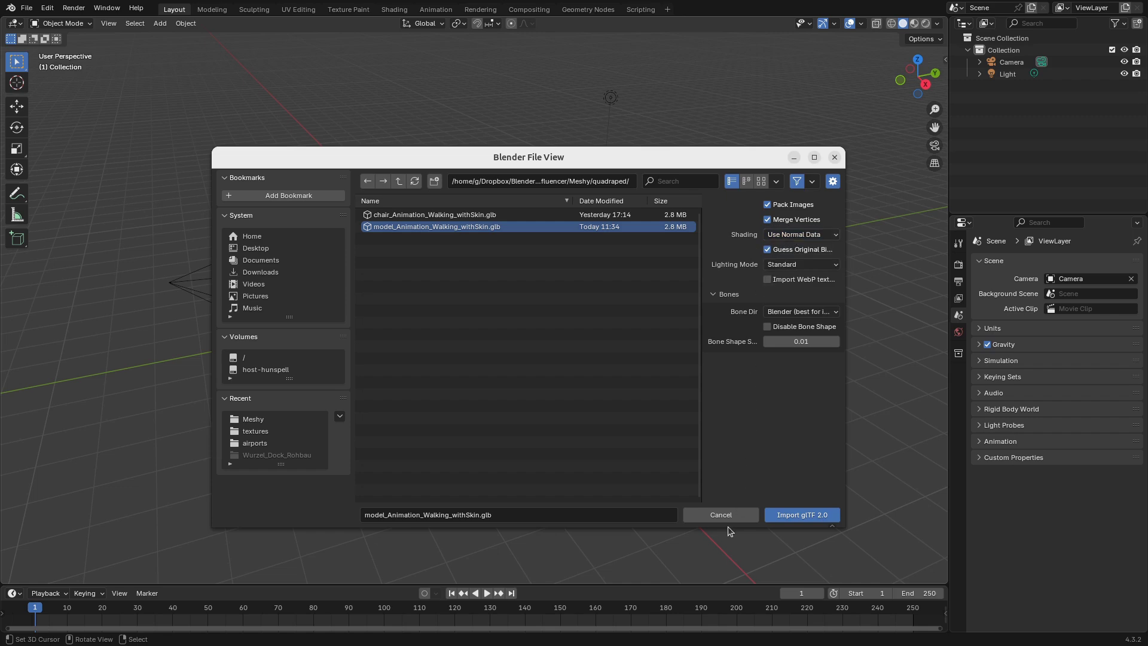
left_click(784, 517)
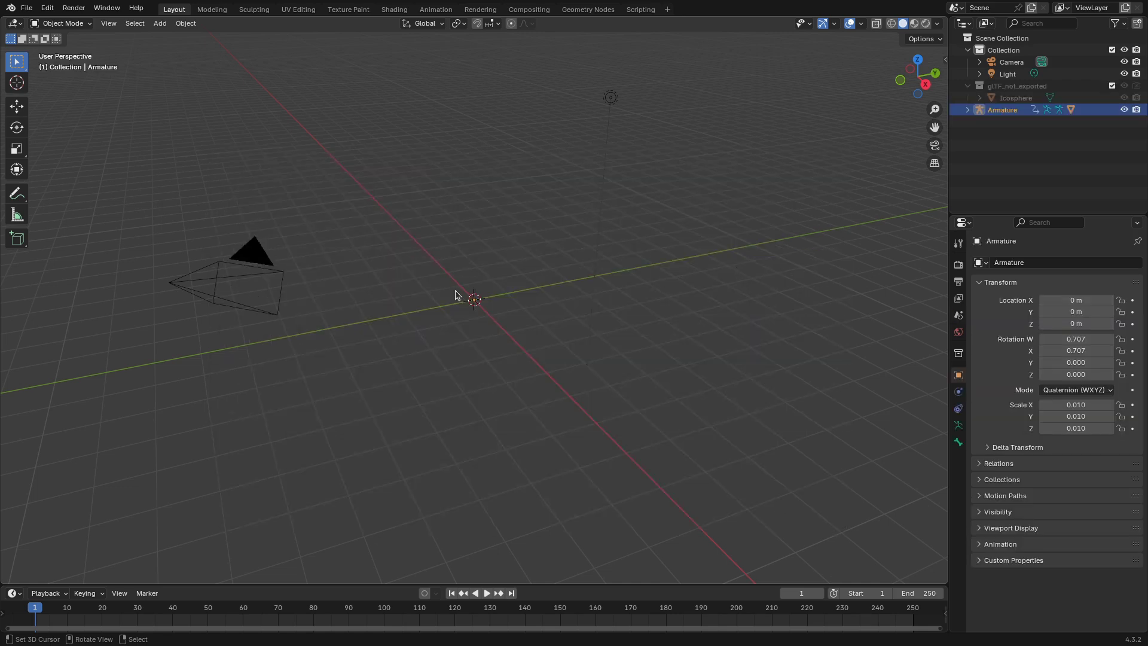
Frame the imported chair in Material Preview and play then stop its walking animation
key("KP_Decimal")
middle_click_drag(477, 330, 894, 56)
left_click(914, 23)
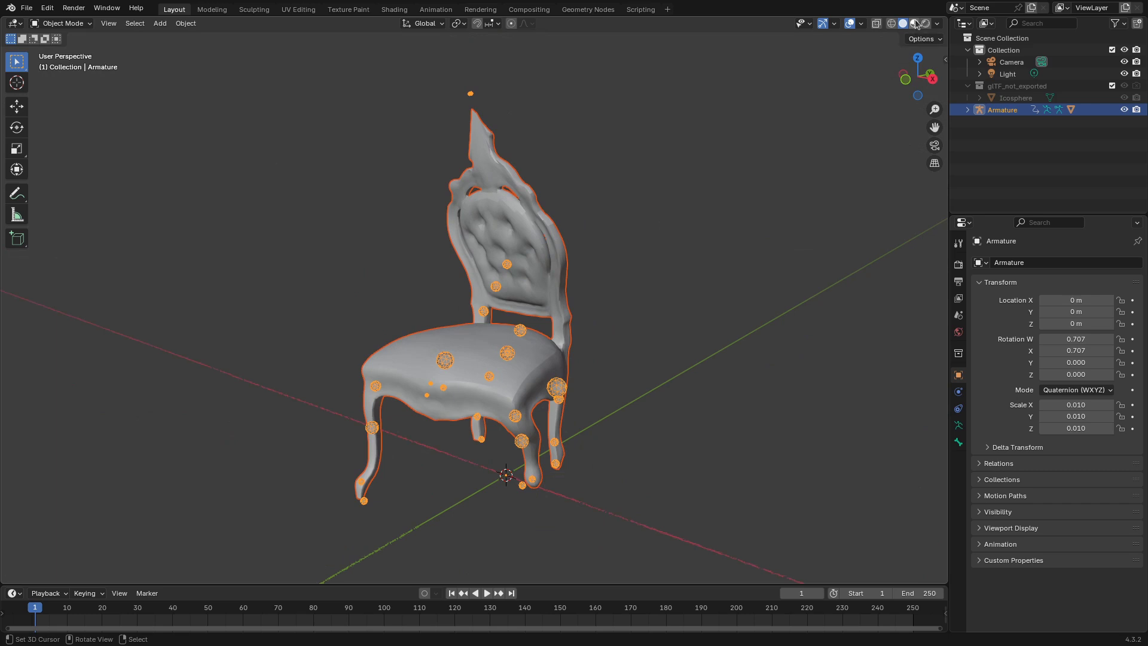
middle_click_drag(547, 259, 563, 263)
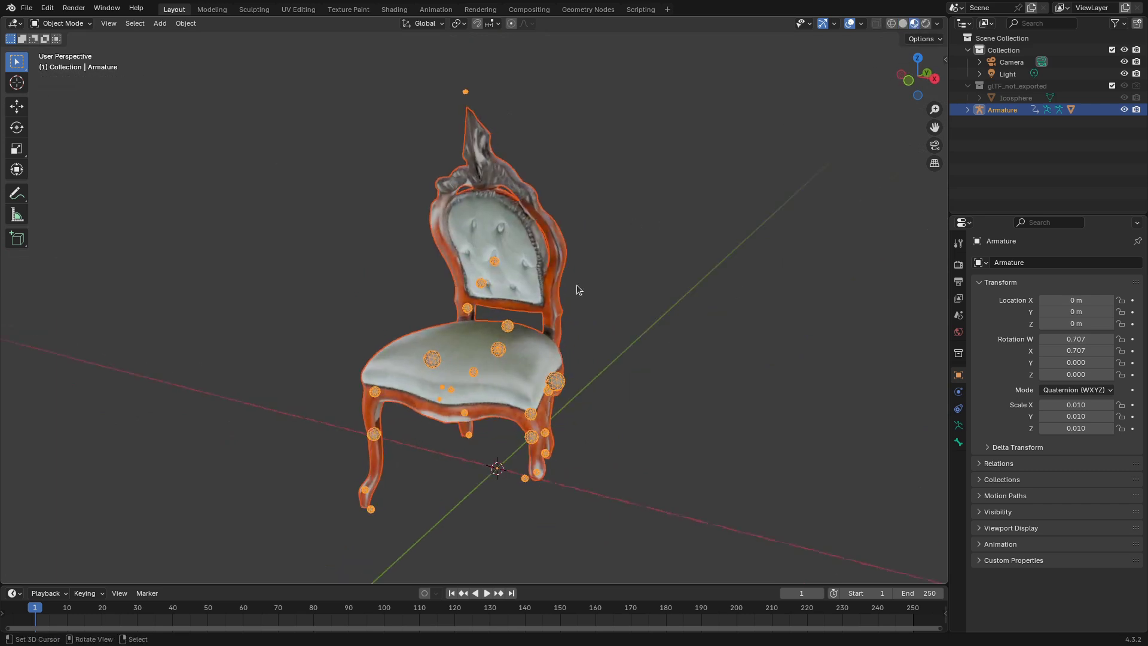
key("space")
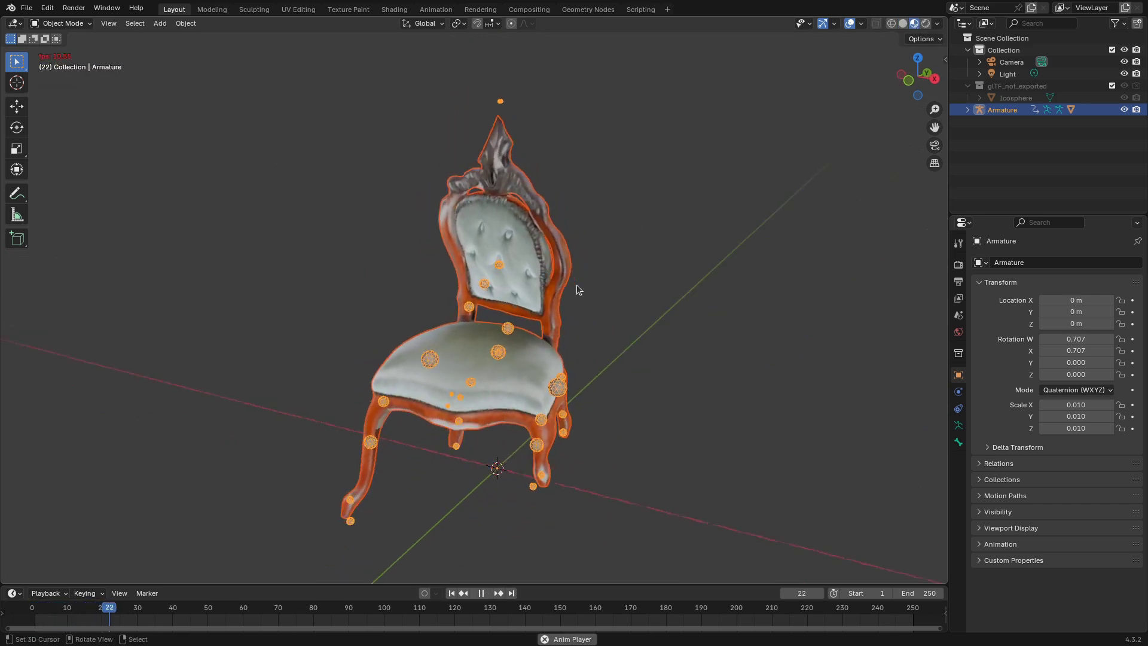
key("space")
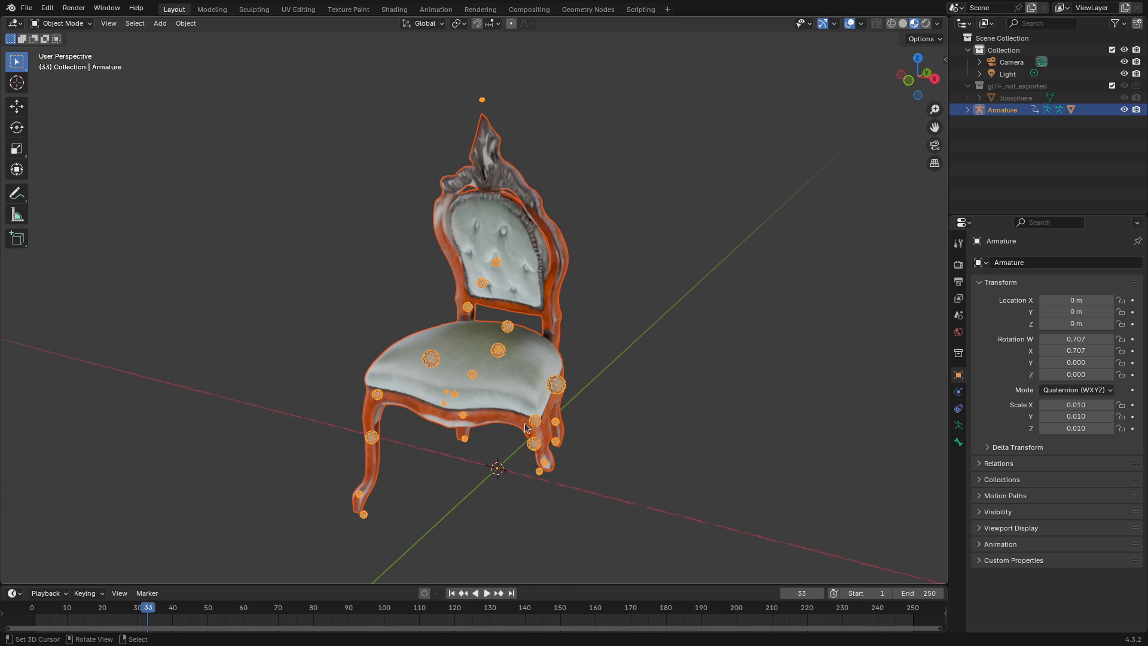
middle_click_drag(528, 428, 490, 334)
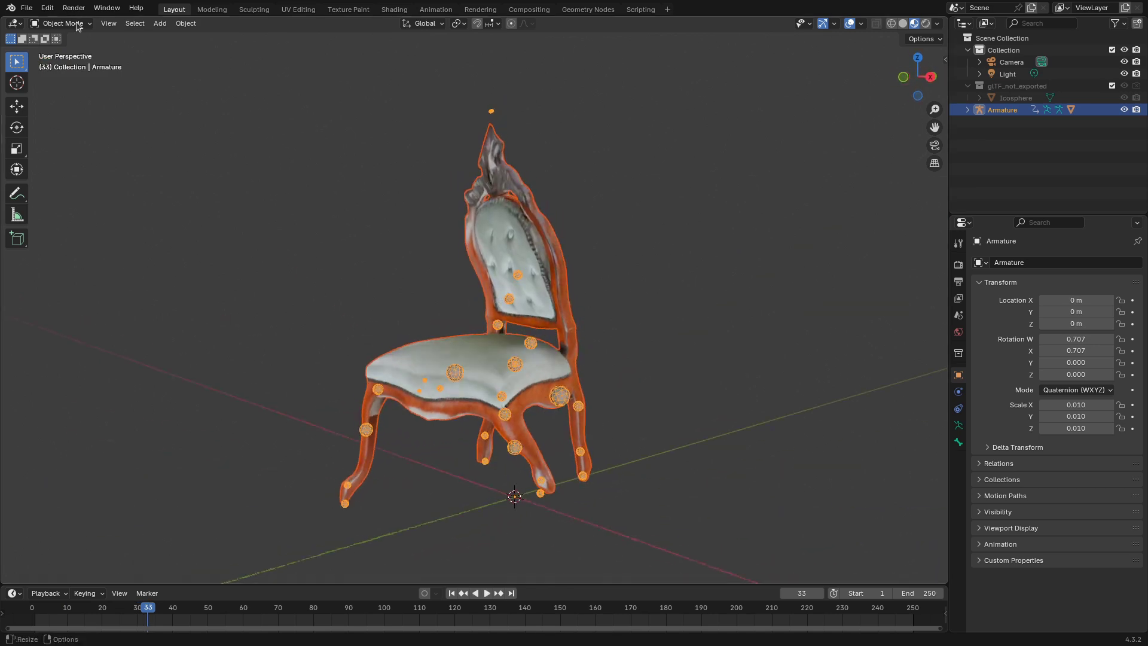
In Pose Mode, test-move the backleg0 bone, cancel it, and return to Object Mode
left_click(82, 29)
left_click(65, 62)
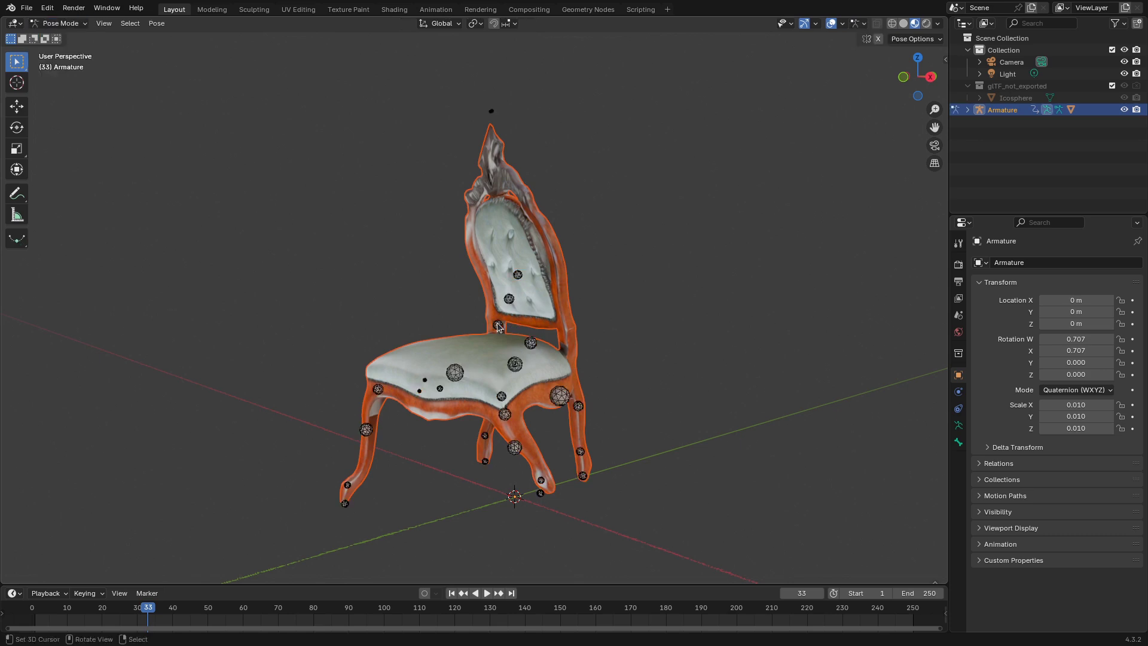
middle_click_drag(498, 326, 580, 439)
left_click(590, 420)
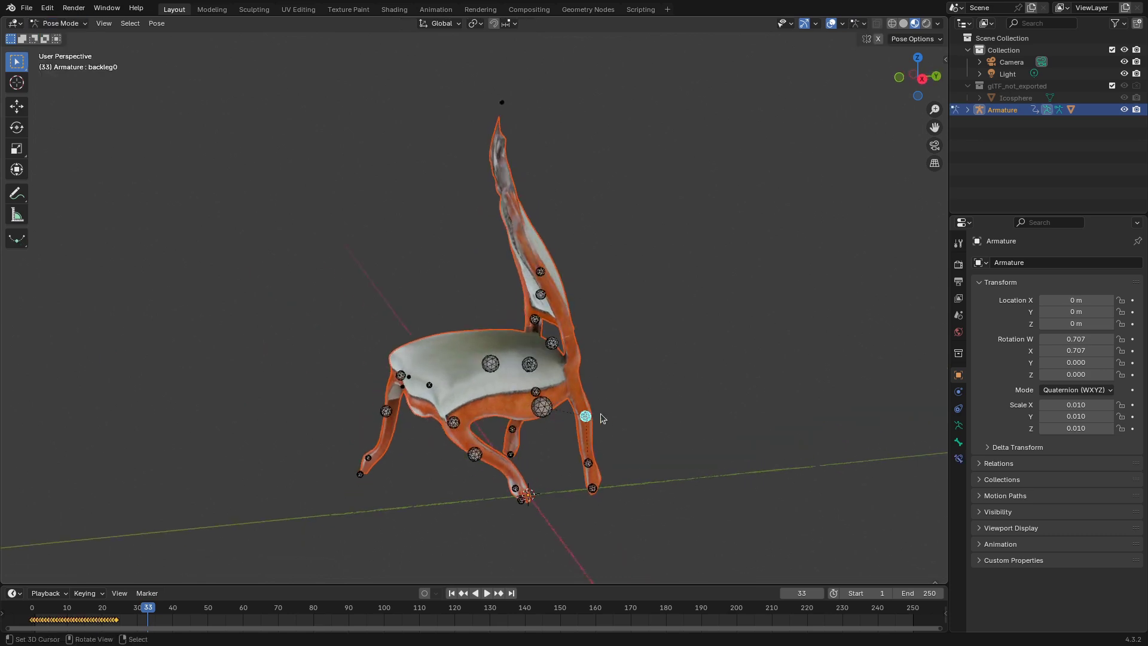
key("g")
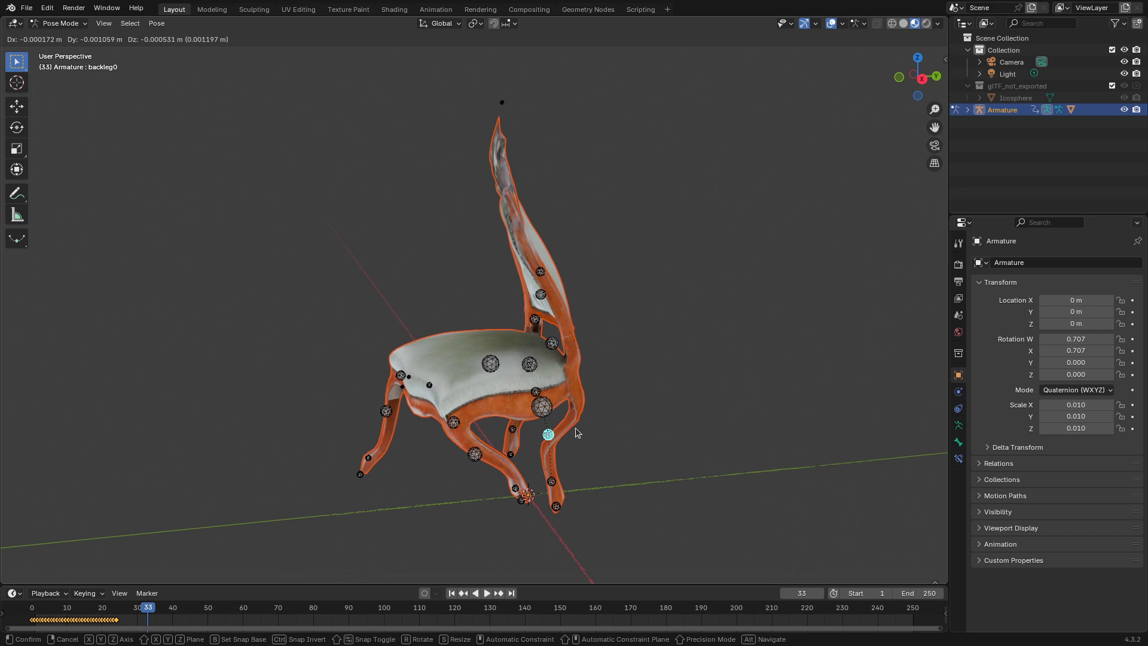
key("Escape")
left_click(54, 23)
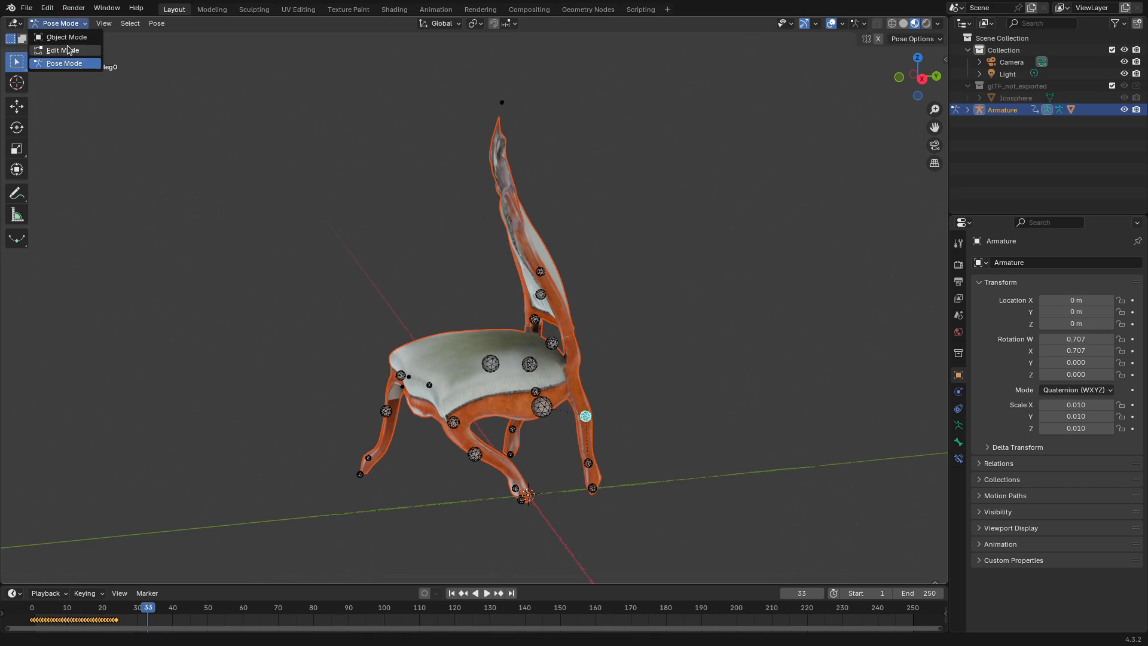
left_click(59, 36)
middle_click_drag(427, 318, 533, 281)
Convert the char1 chair mesh's triangles to quads with Tris to Quads in Edit Mode
left_click(514, 257)
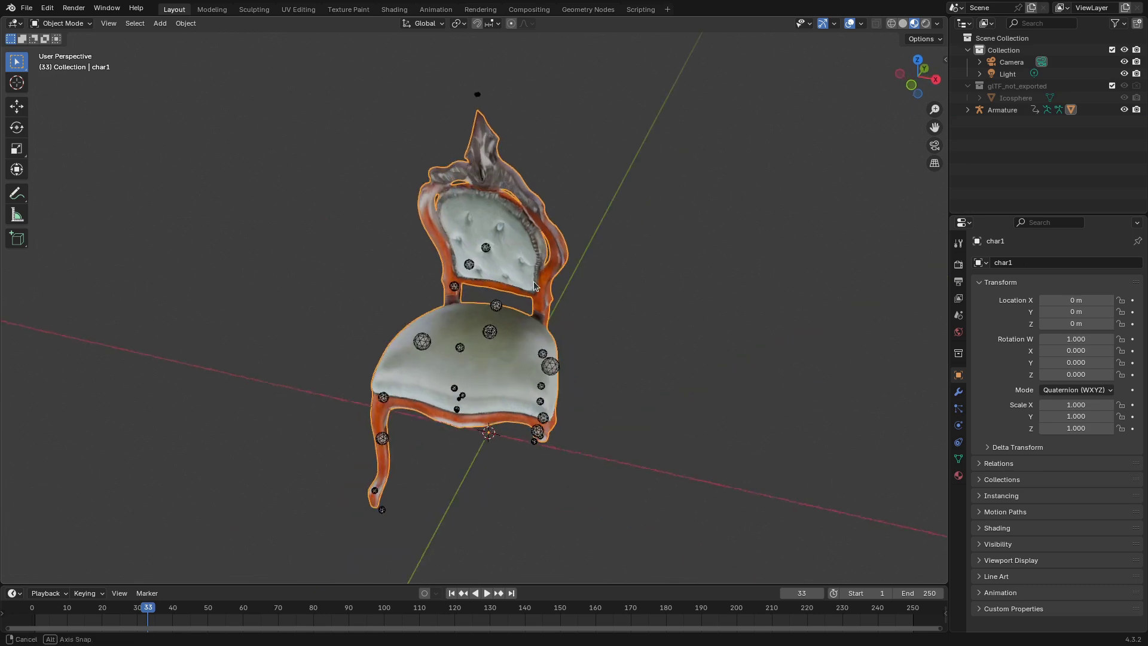
key("Tab")
scroll(533, 281, "up", 2)
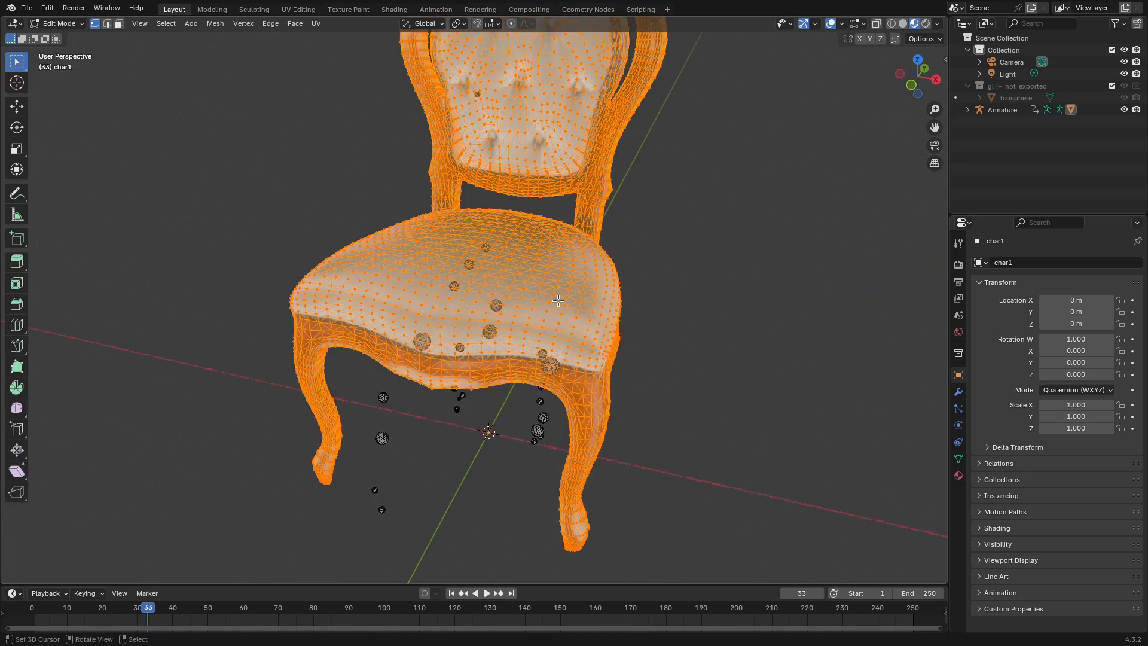
key("F3")
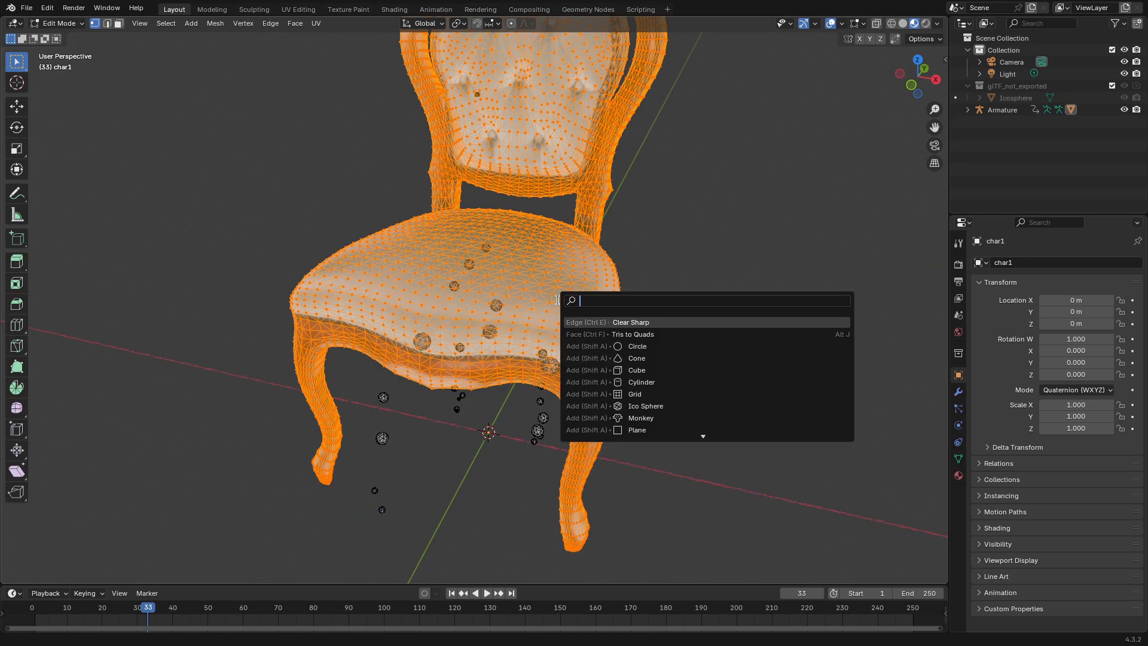
left_click(652, 335)
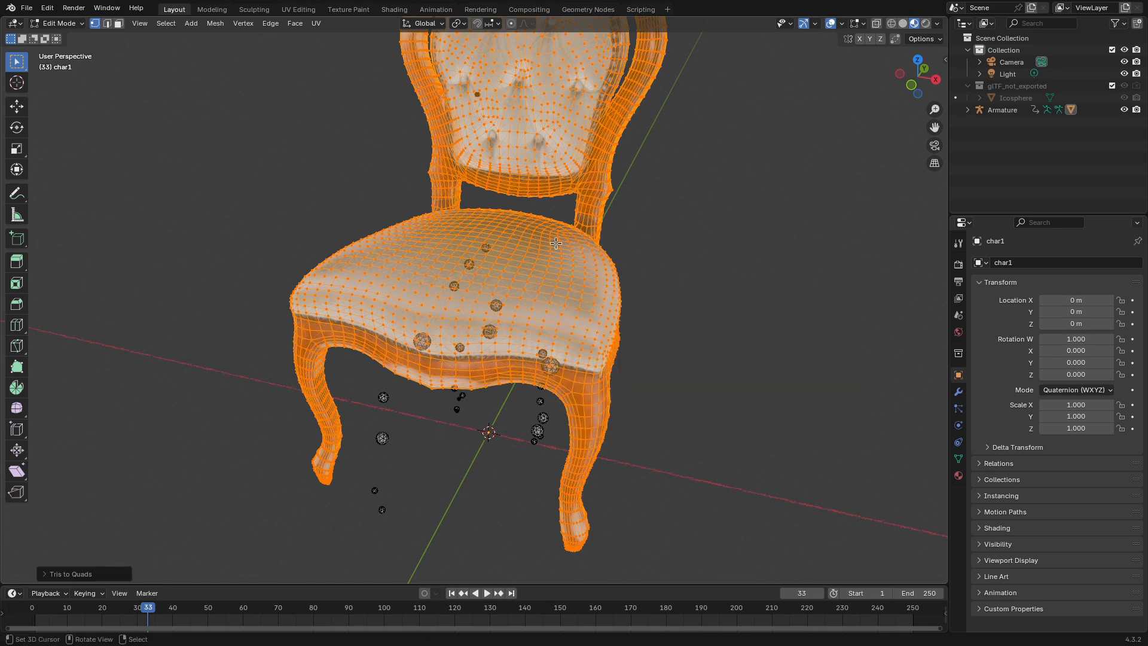
key("Tab")
scroll(556, 242, "down", 4)
Add a Subdivision Surface modifier to char1 at level 1 for viewport and render
middle_click_drag(571, 318, 500, 389)
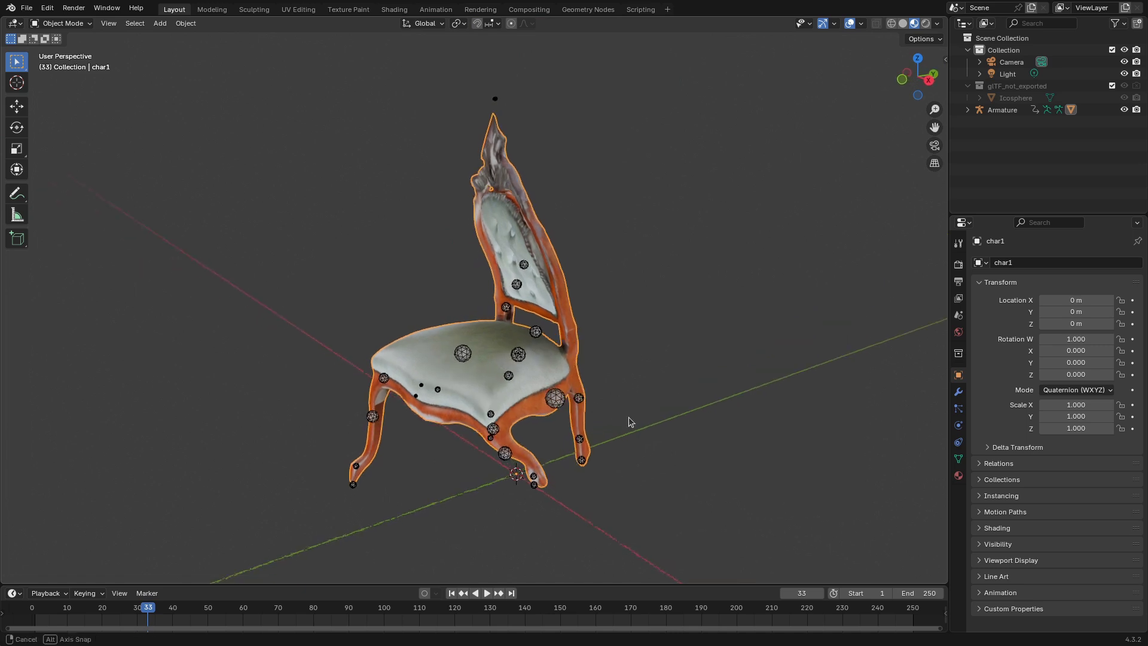
left_click(959, 392)
left_click(1039, 266)
mouse_move(1041, 268)
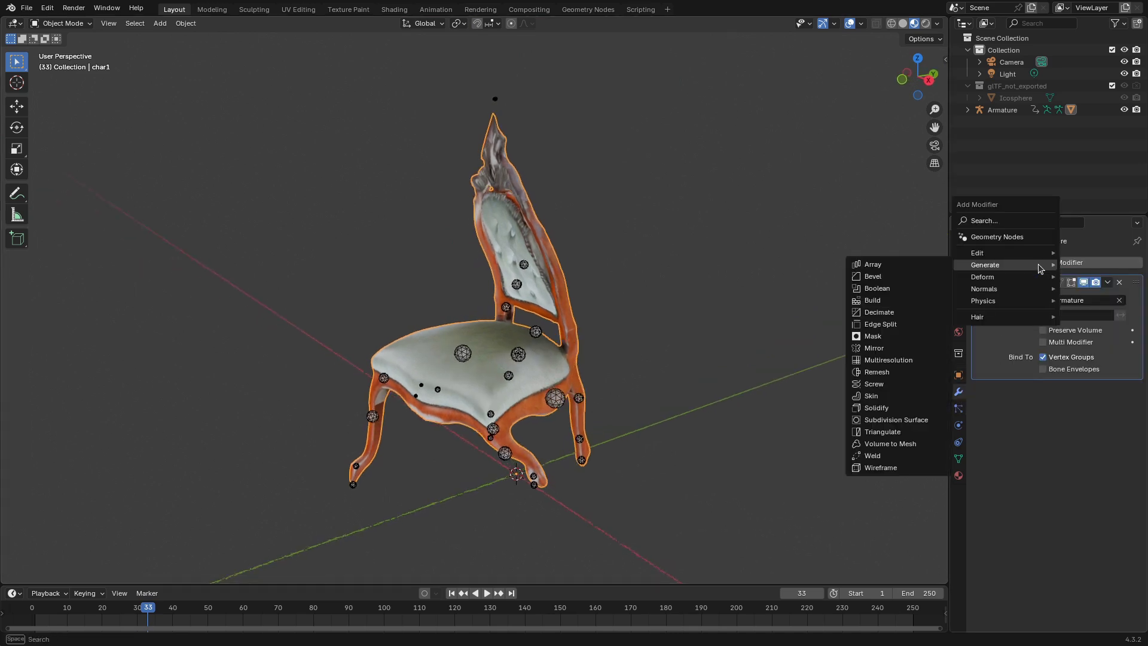
left_click(885, 420)
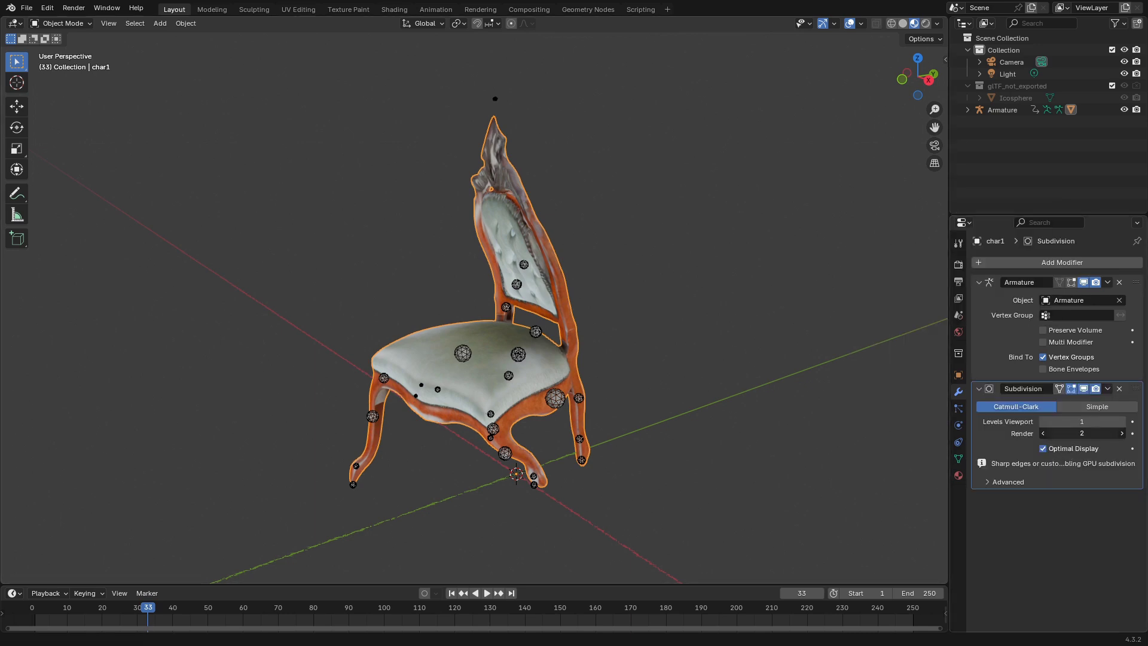
key("Return")
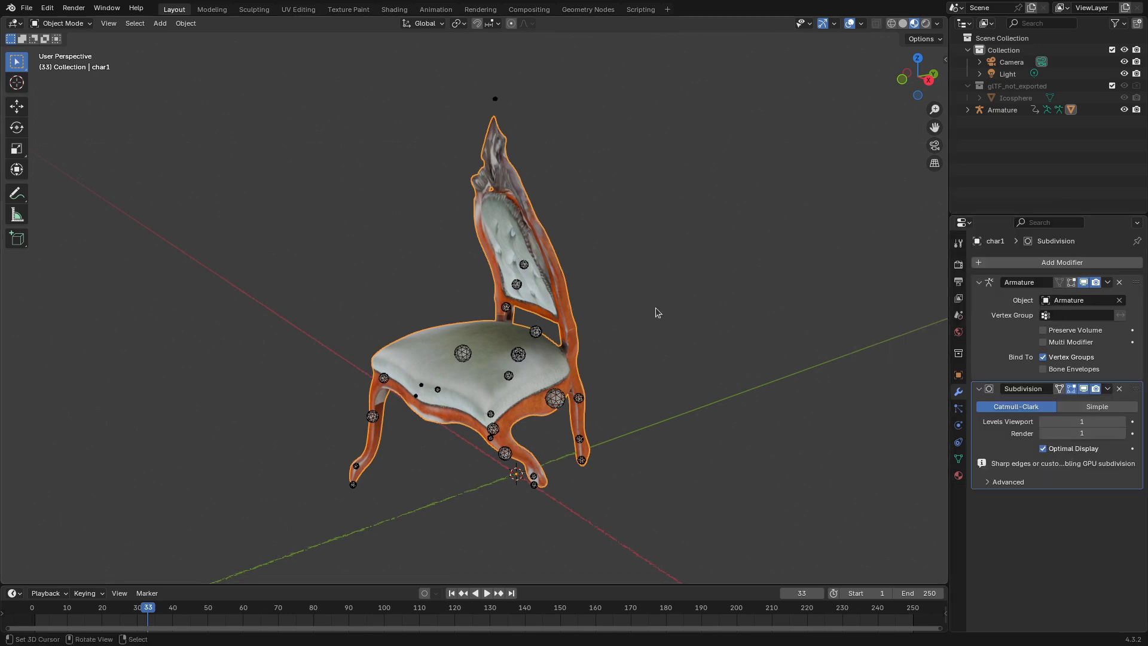